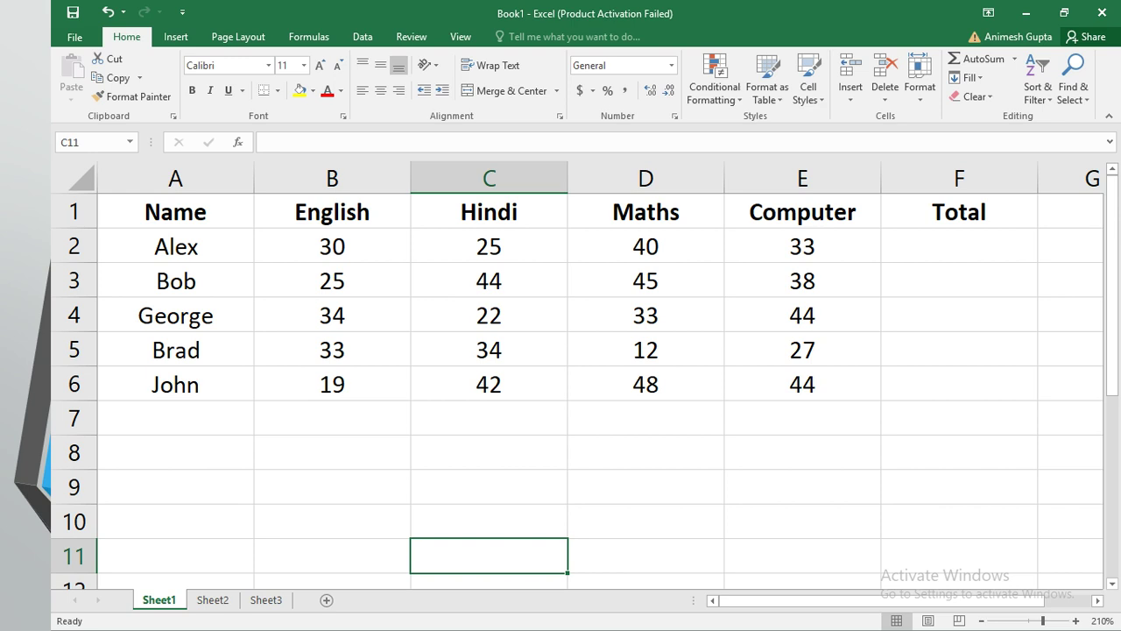
- Try a yellow fill on cells A2:A7 in the Name column, and undo it
left_click_drag(175, 246, 219, 421)
left_click(300, 90)
left_click(332, 522)
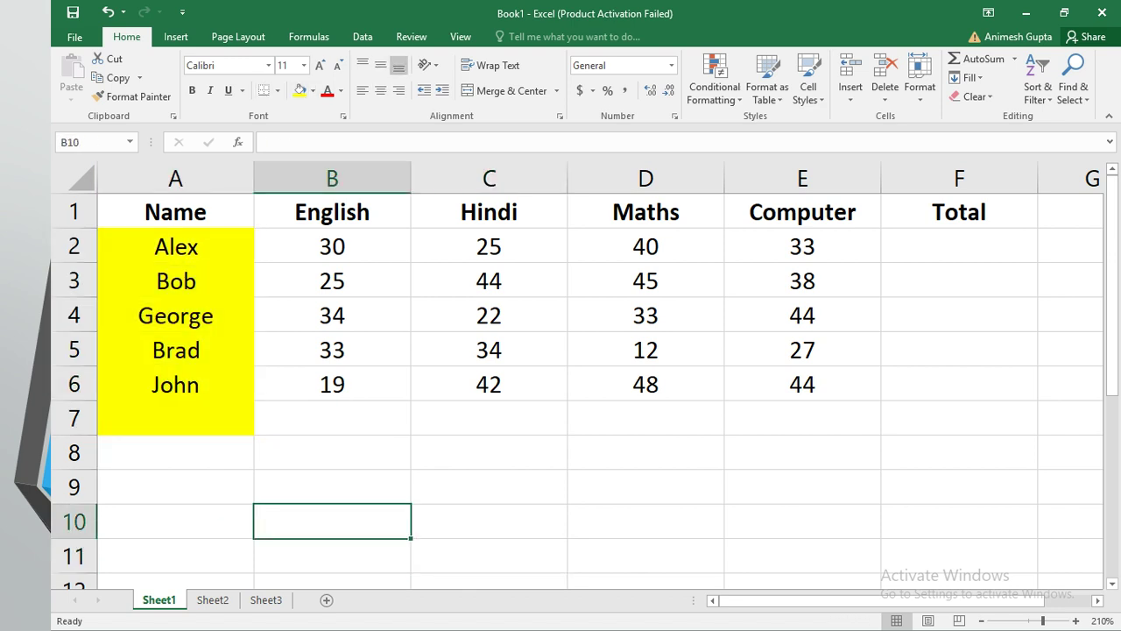
key("ctrl+z")
- Try a yellow fill on the subject marks in B2:E6, and undo it
left_click_drag(332, 247, 789, 384)
left_click(300, 90)
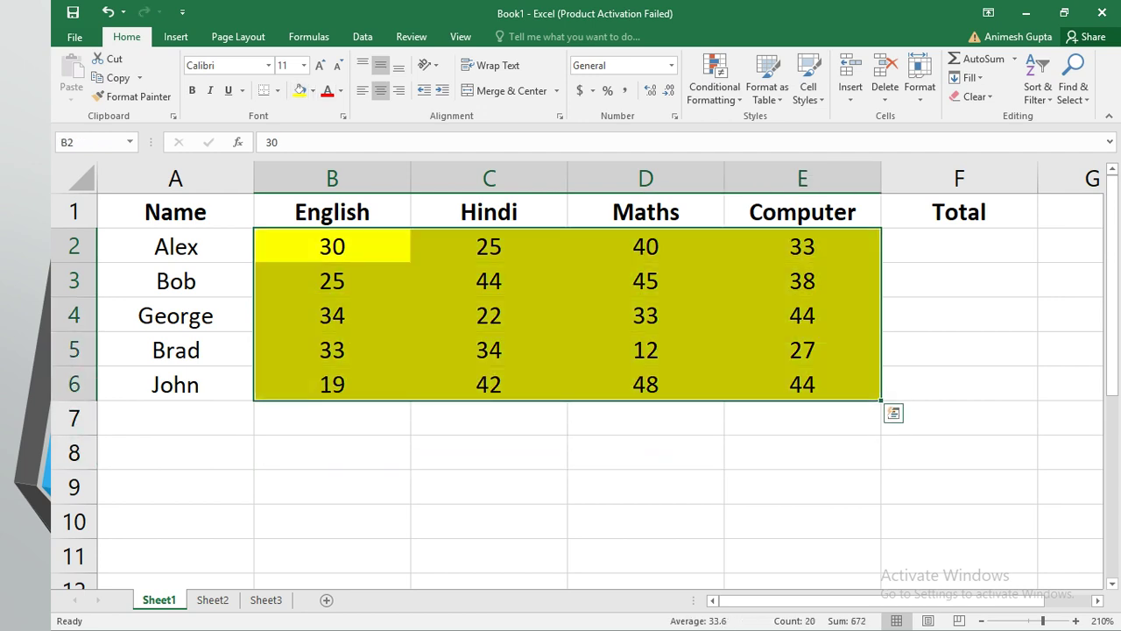
left_click(332, 452)
key("ctrl+z")
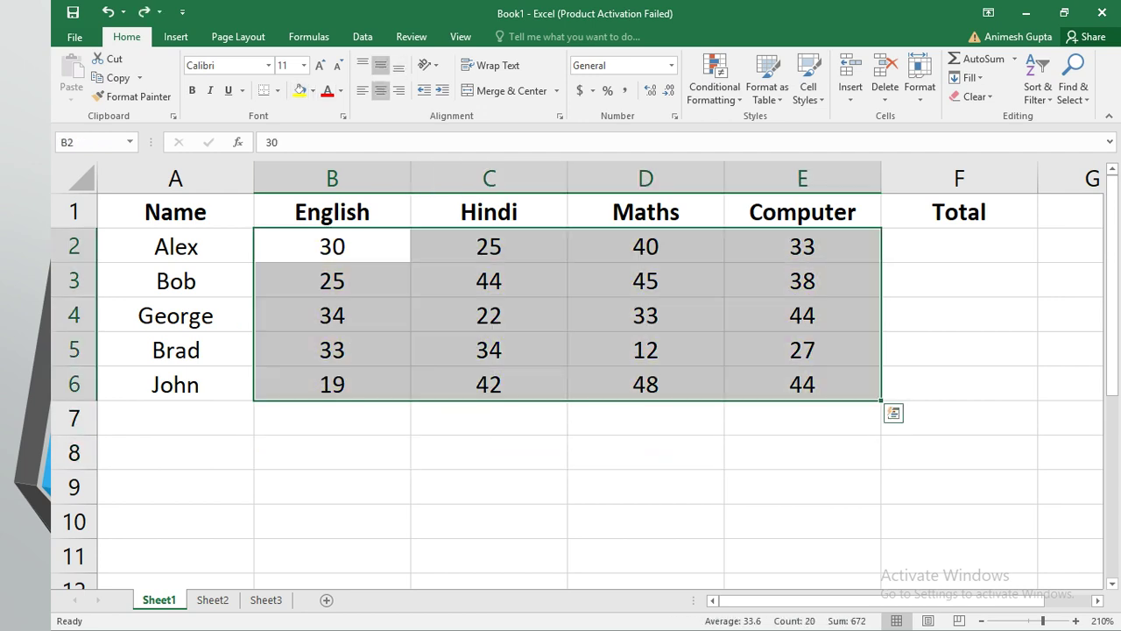
- Try a yellow fill on cells F2:F7 in the Total column, and undo it
left_click_drag(959, 246, 959, 418)
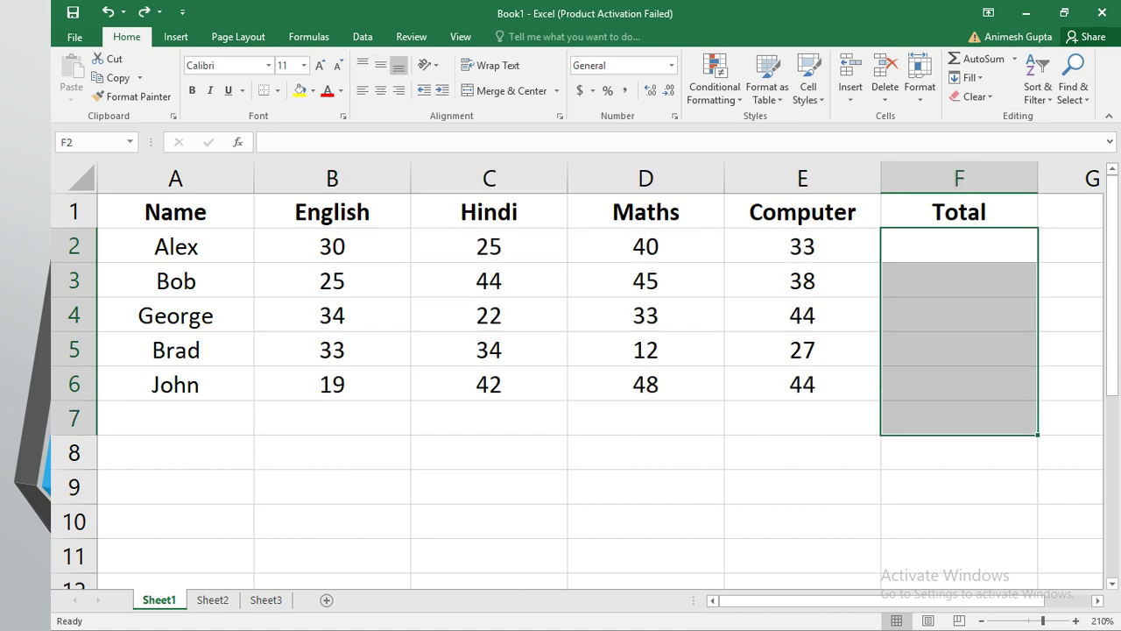
left_click(300, 90)
left_click(802, 556)
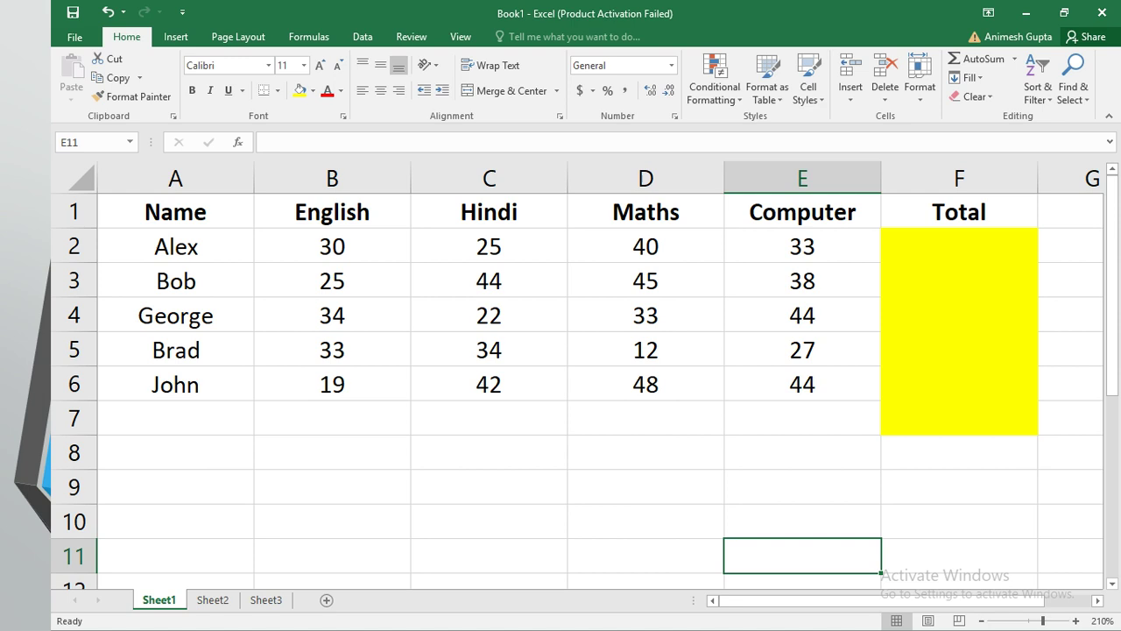
key("ctrl+z")
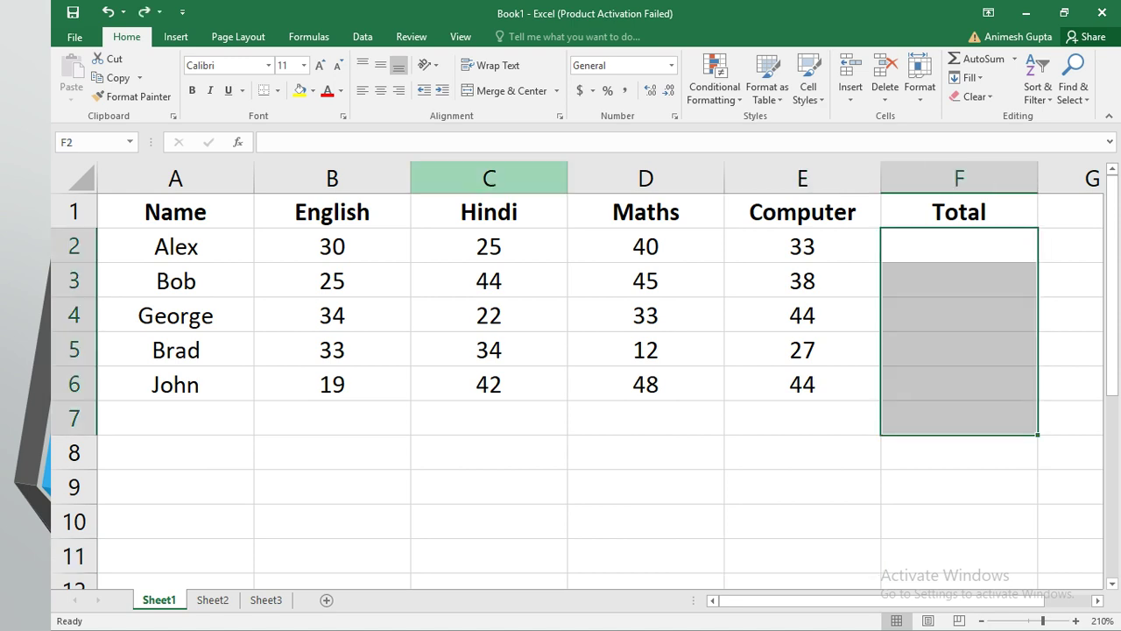
- Fill only the first Total cell, F2, with yellow
left_click(803, 452)
left_click(959, 247)
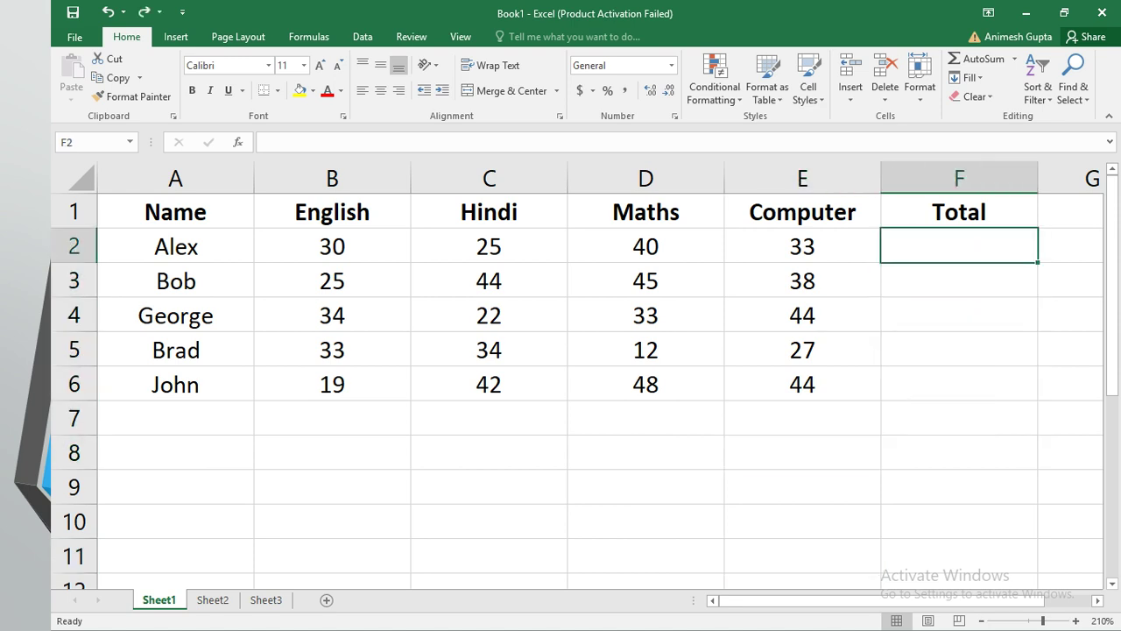
left_click(300, 90)
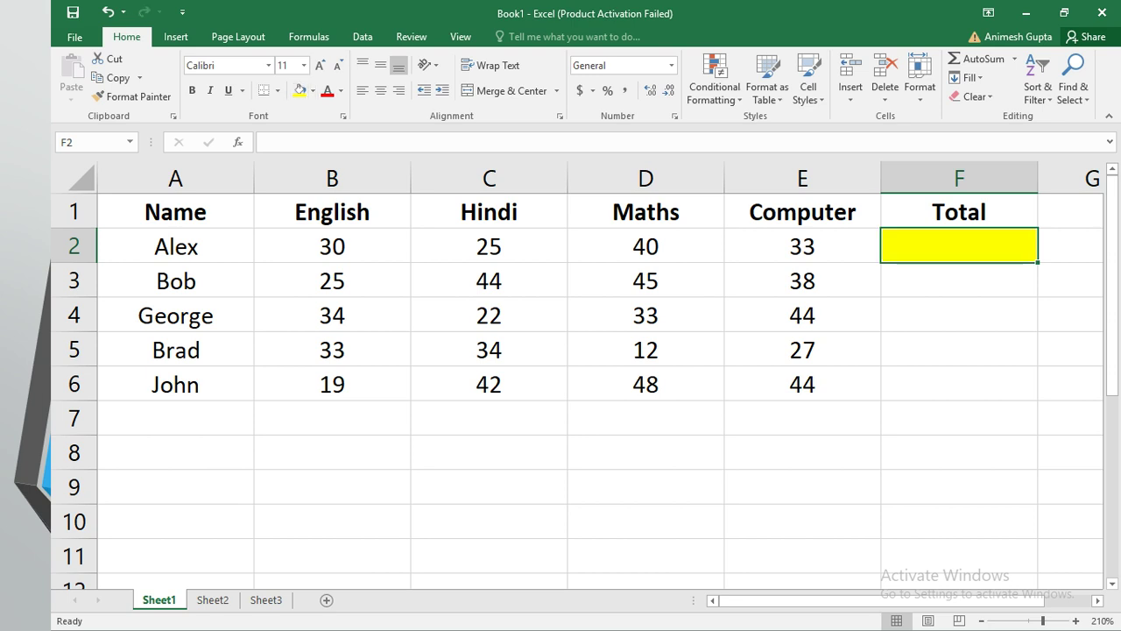
left_click(802, 487)
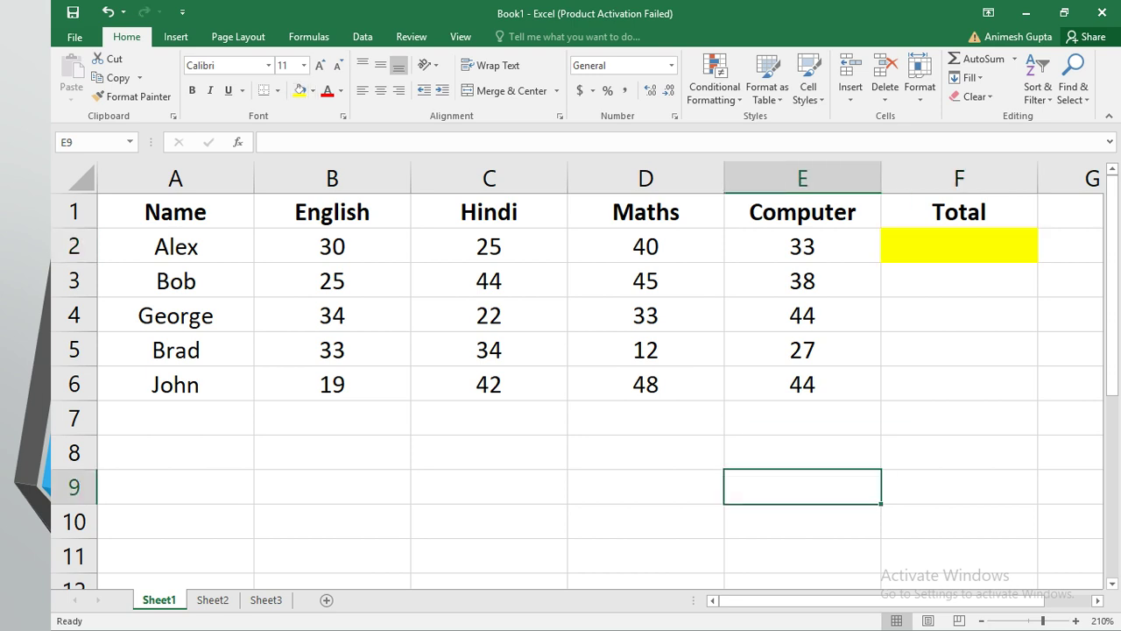
left_click(959, 246)
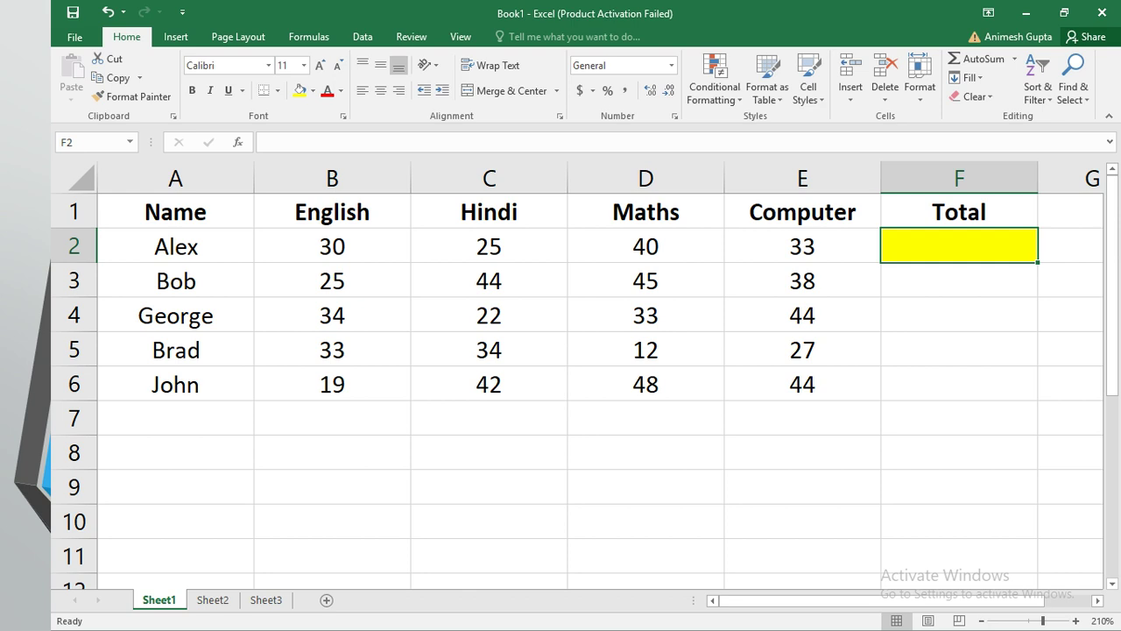
type("=")
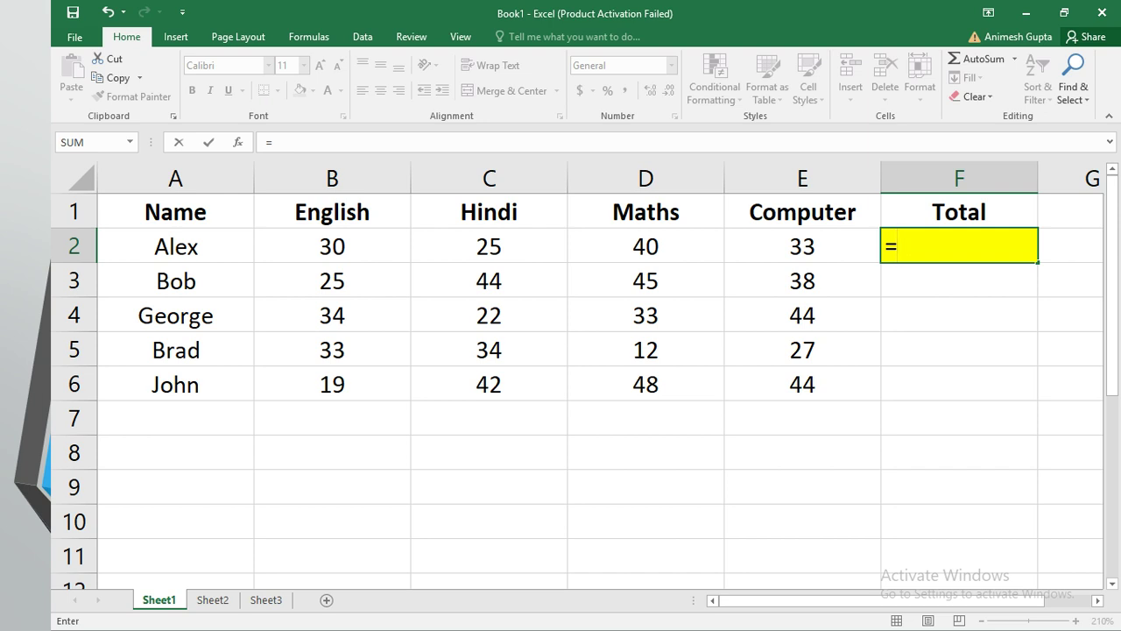
key("BackSpace")
left_click(960, 418)
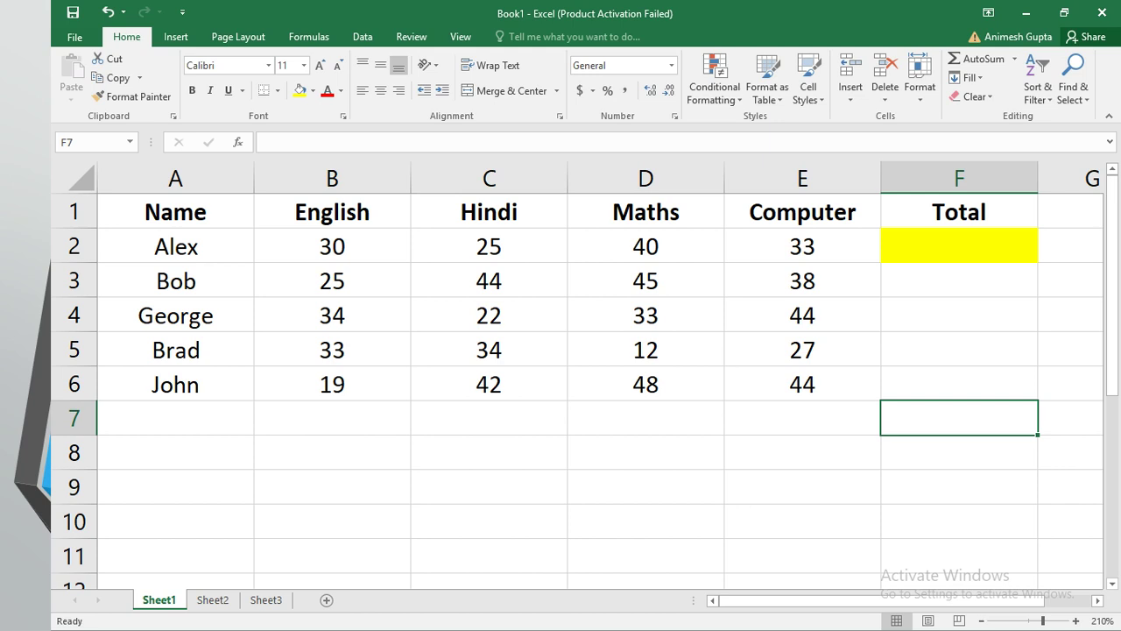
- Fill the English mark in B2 with light green and the Hindi mark in C2 with light blue
left_click(332, 246)
left_click(313, 91)
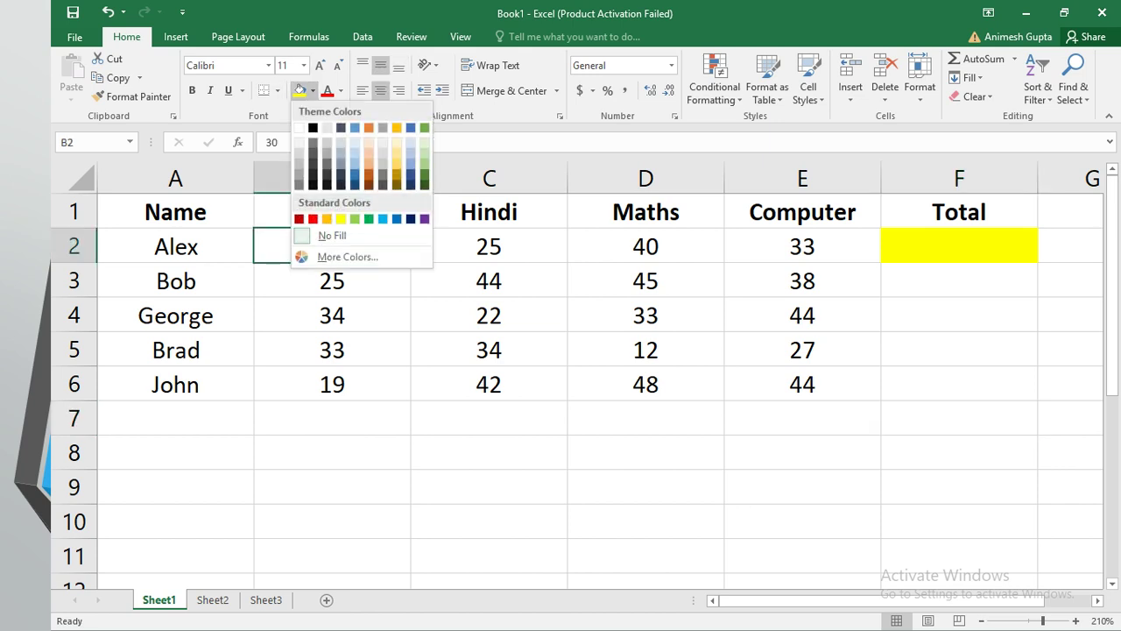
left_click(354, 219)
left_click(332, 487)
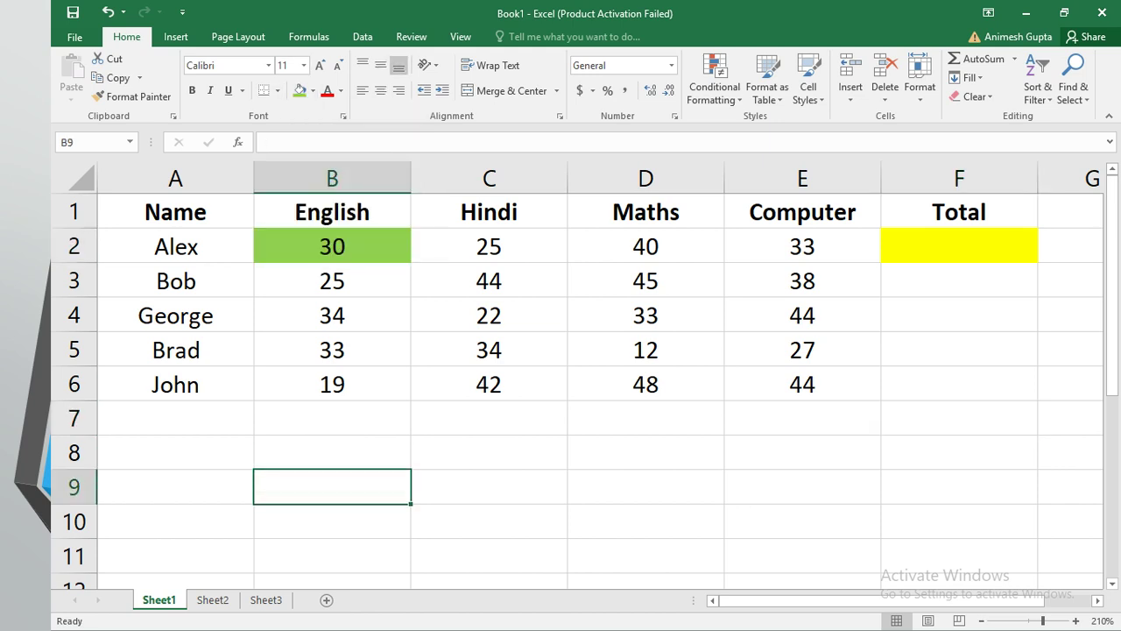
left_click(488, 246)
left_click(313, 91)
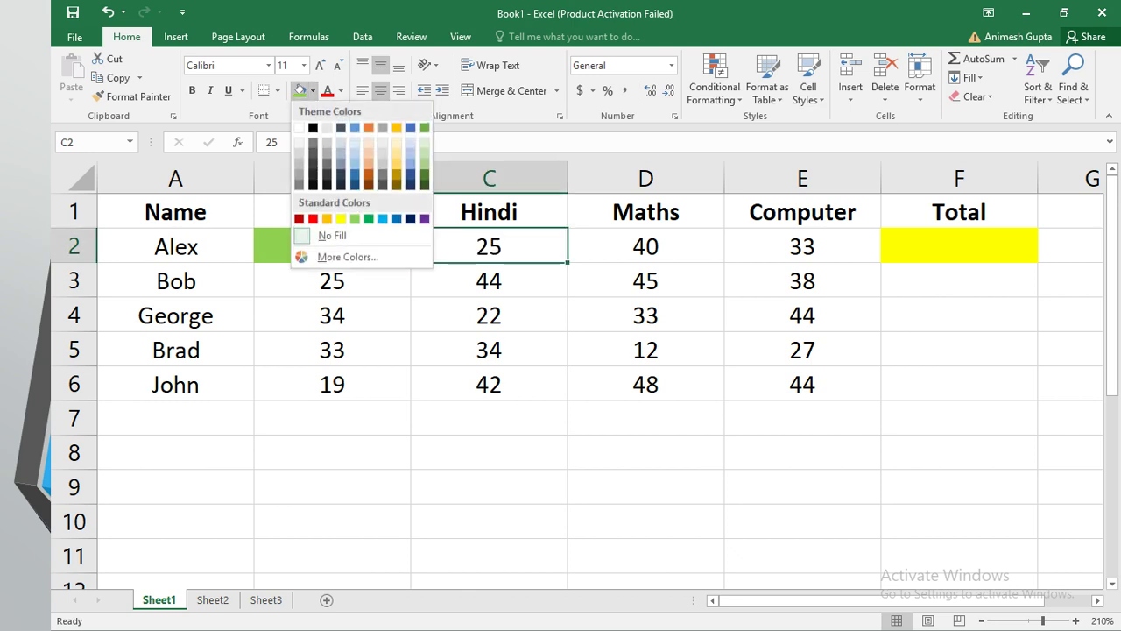
left_click(397, 219)
key("Right")
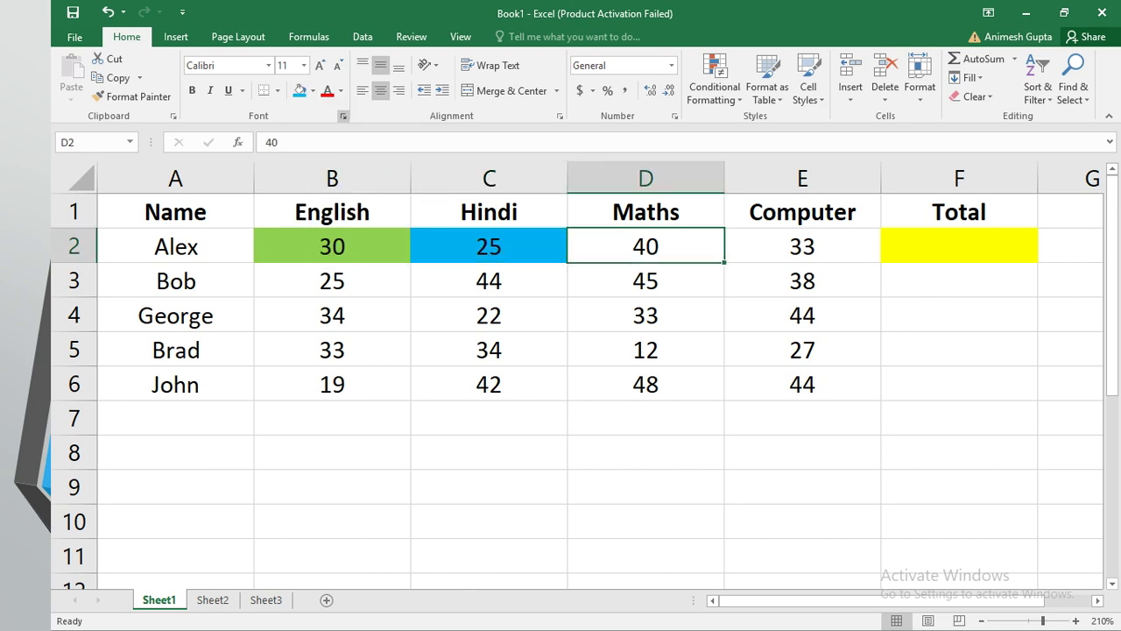
- Fill the Maths mark in D2 with blue and the Computer mark in E2 with red
left_click(313, 91)
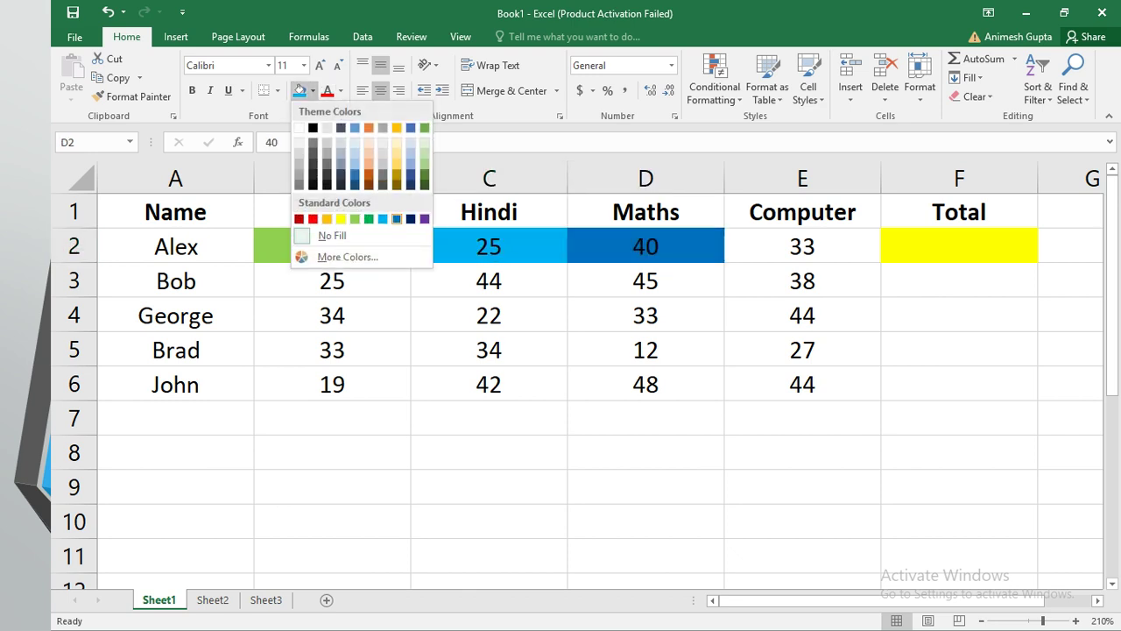
left_click(396, 219)
key("Right")
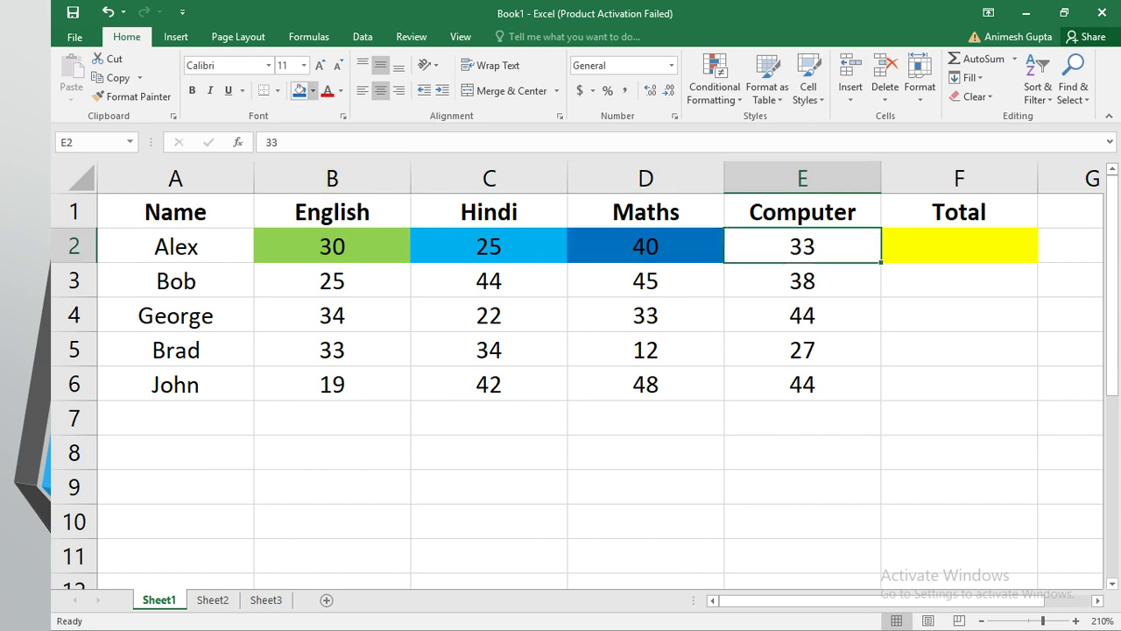
left_click(312, 91)
left_click(315, 219)
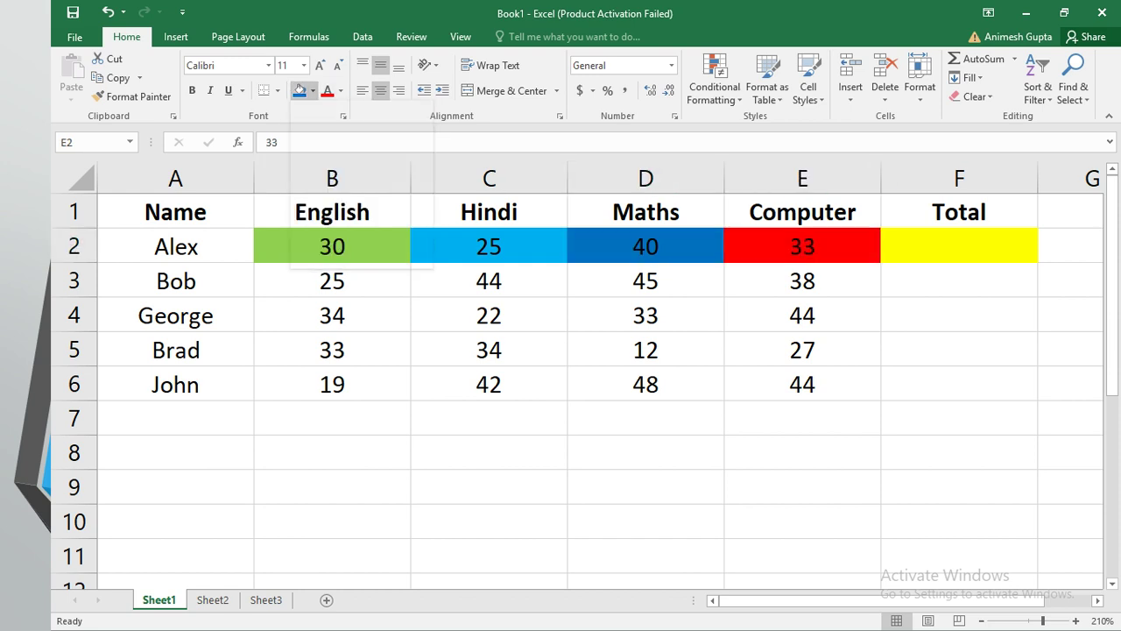
left_click(645, 487)
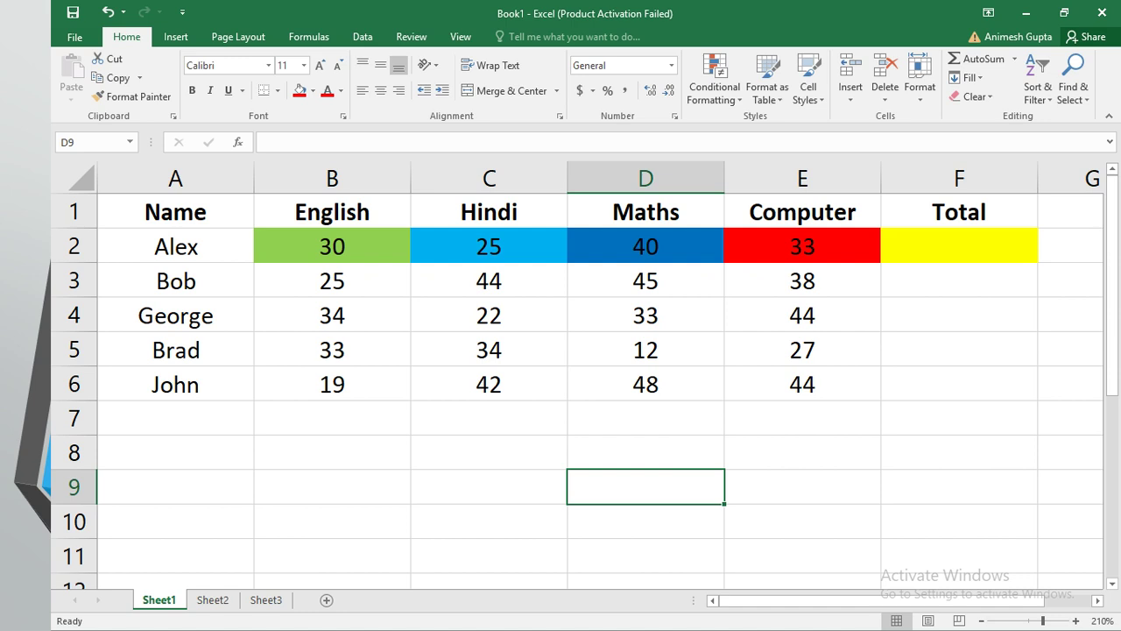
left_click(332, 245)
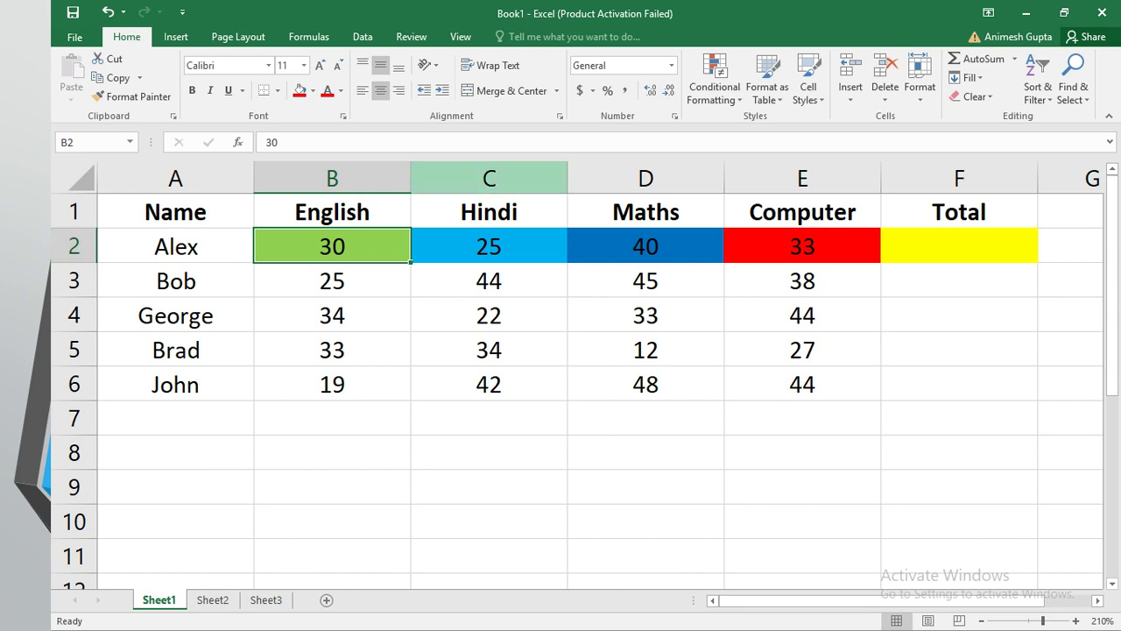
left_click(488, 179)
left_click(491, 247)
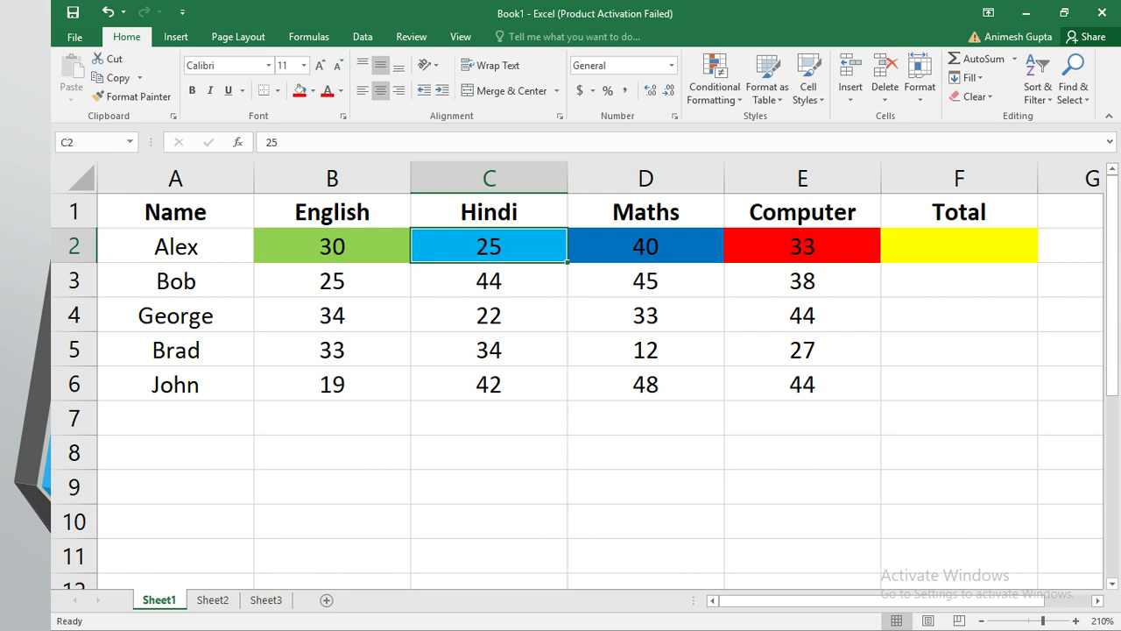
left_click(646, 246)
left_click(803, 246)
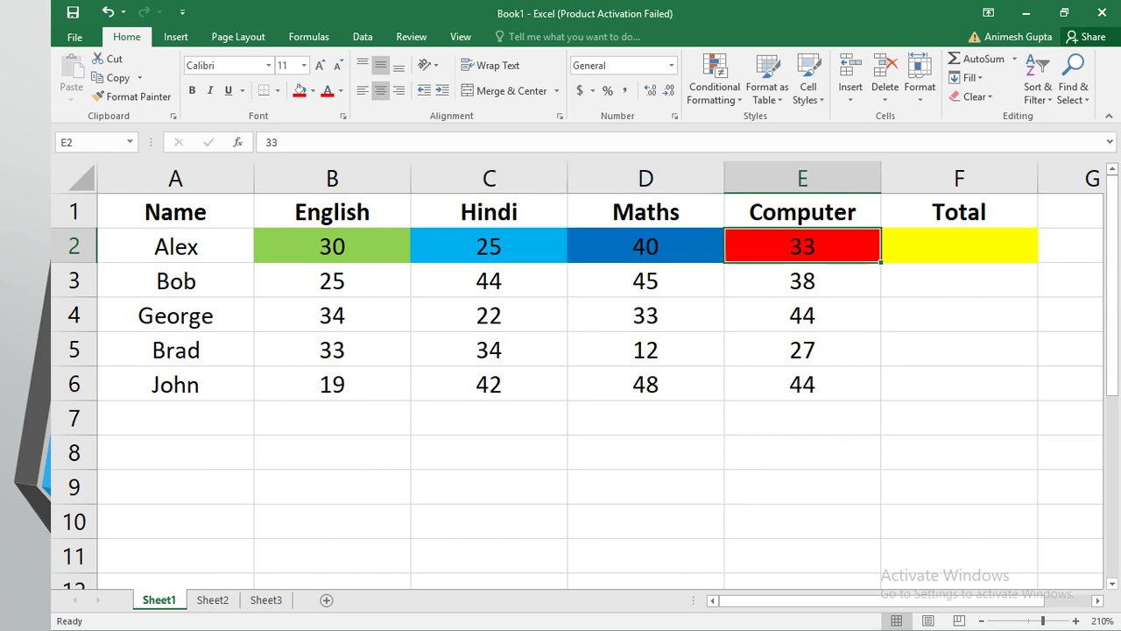
- Enter the formula =B2+C2+D2+E2 in F2 to total the first student's marks
left_click(960, 246)
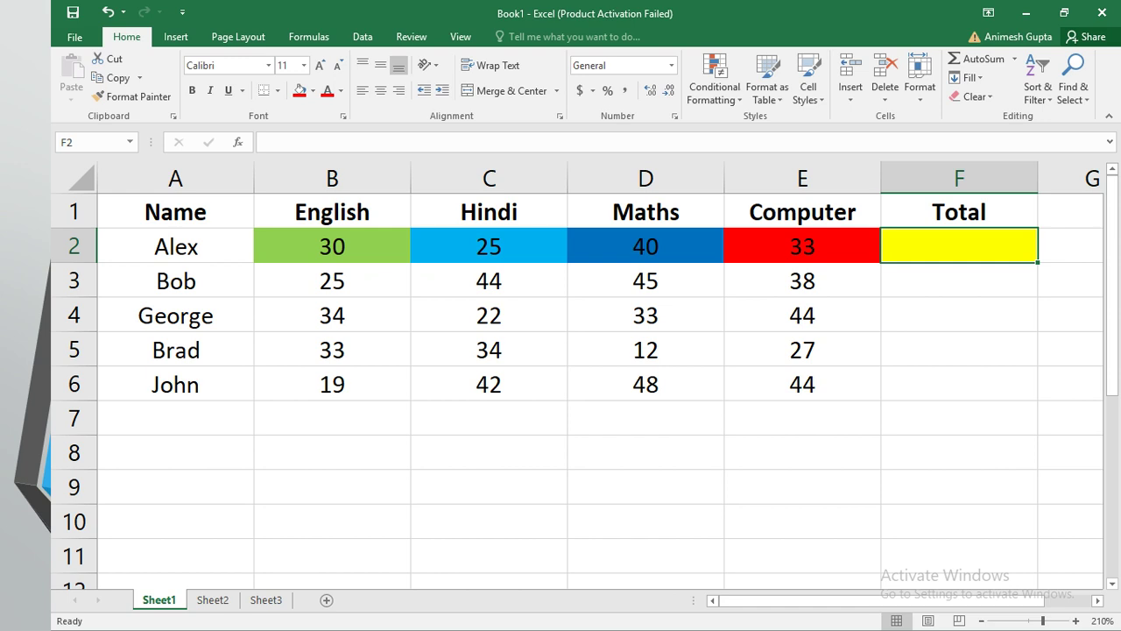
type("=")
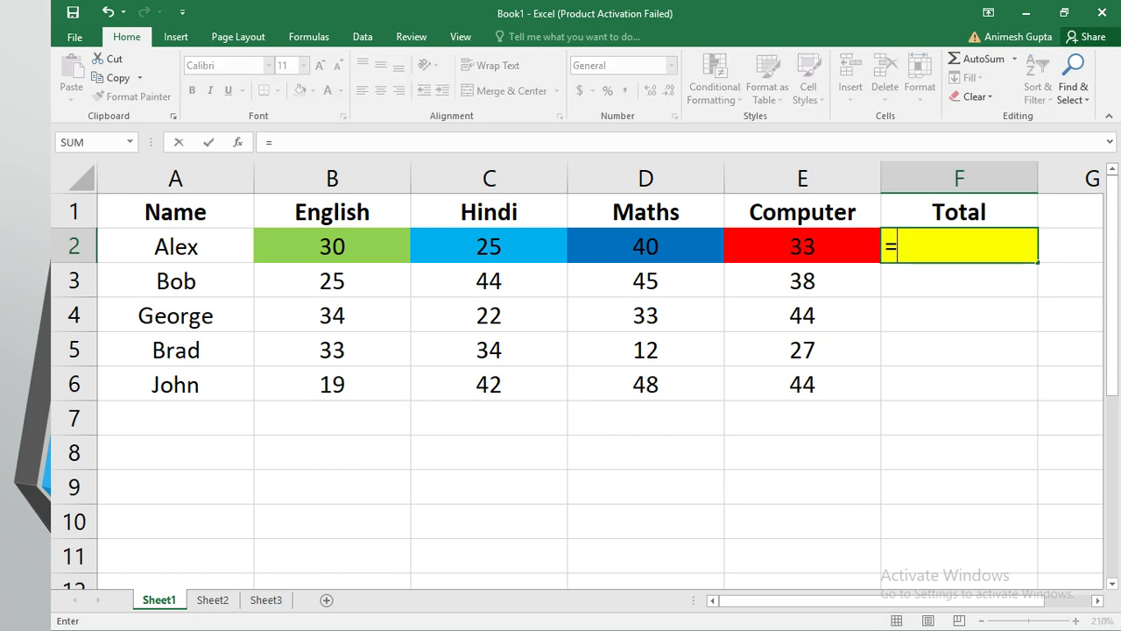
type("B2")
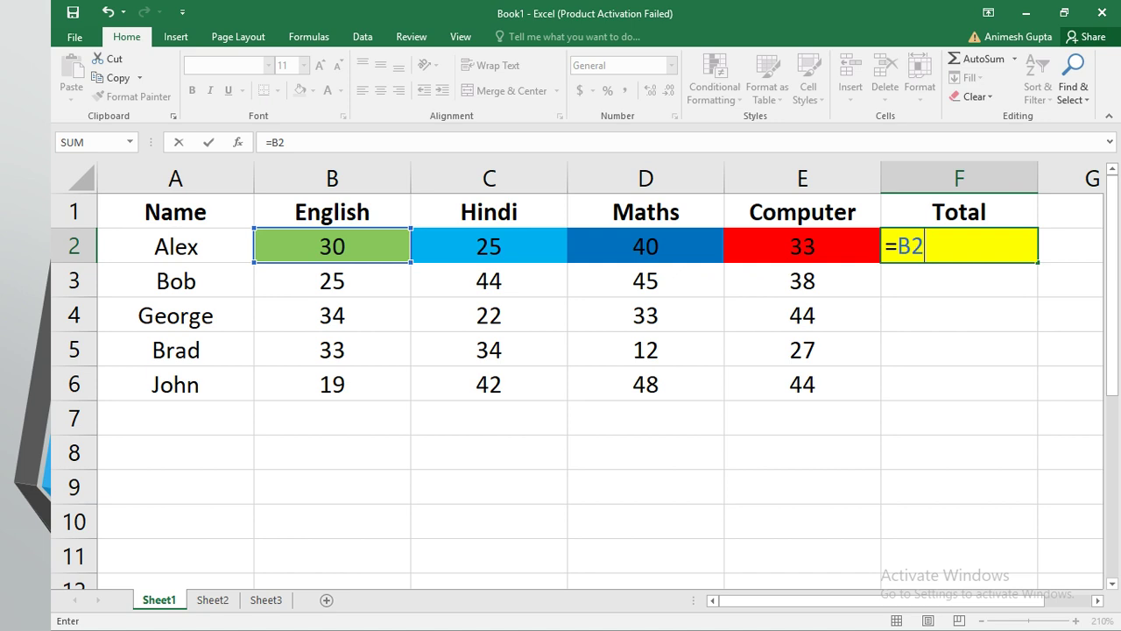
type("+C2+")
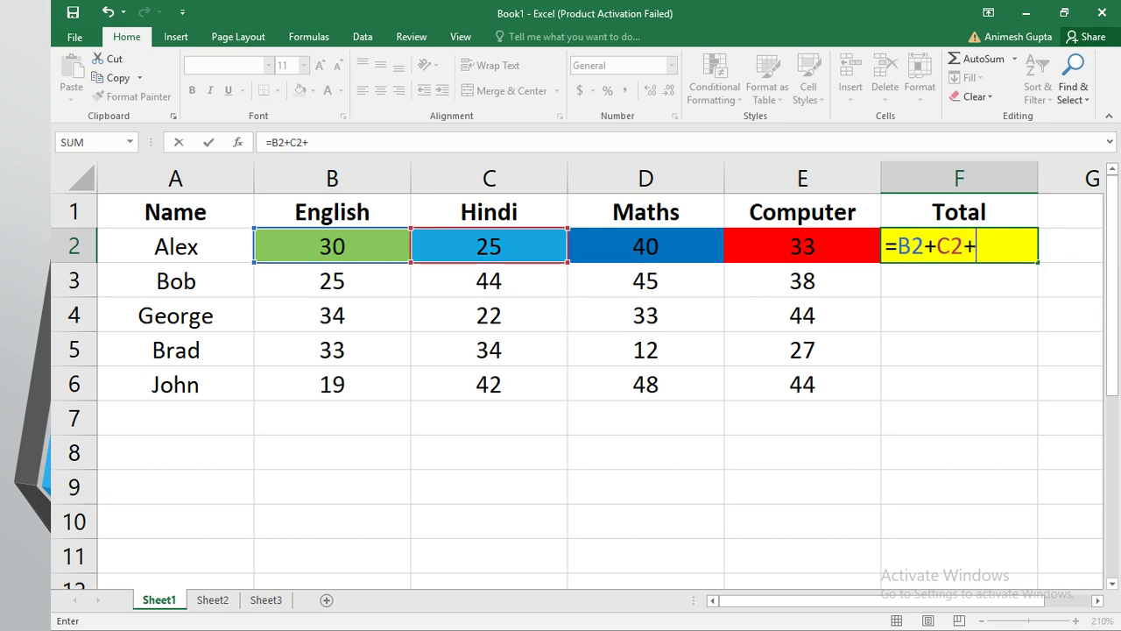
type("D")
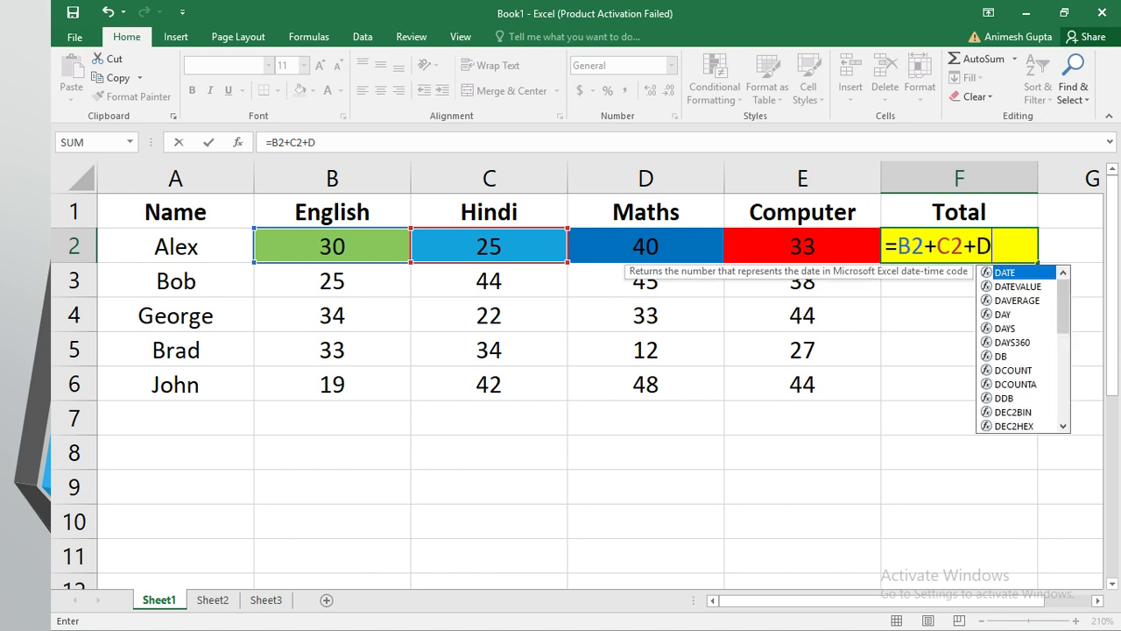
type("2+")
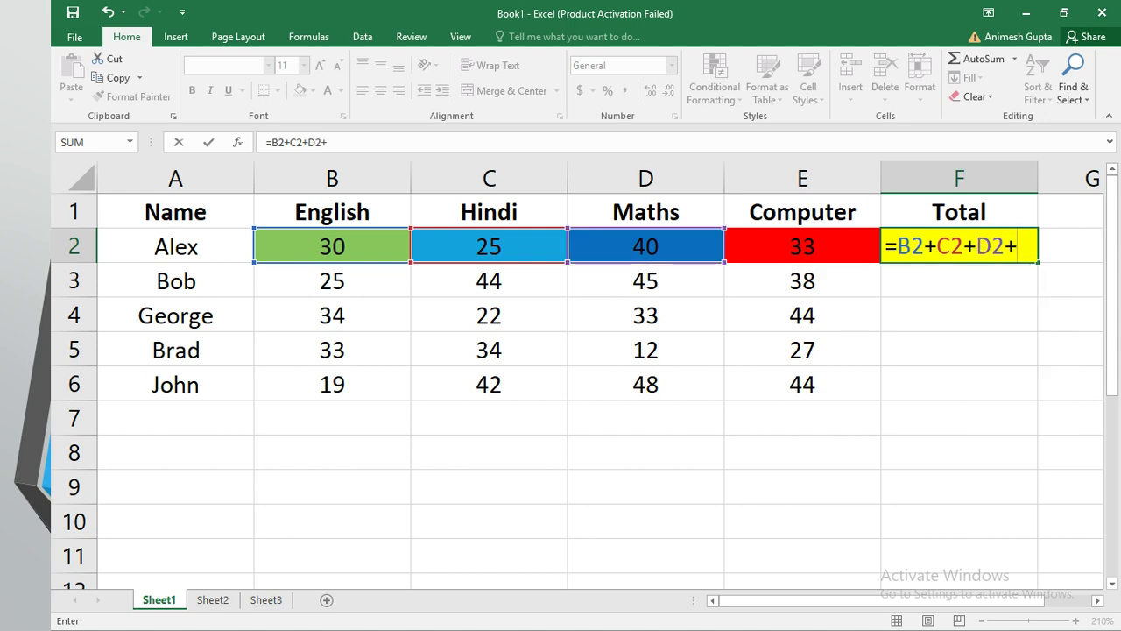
type("E2")
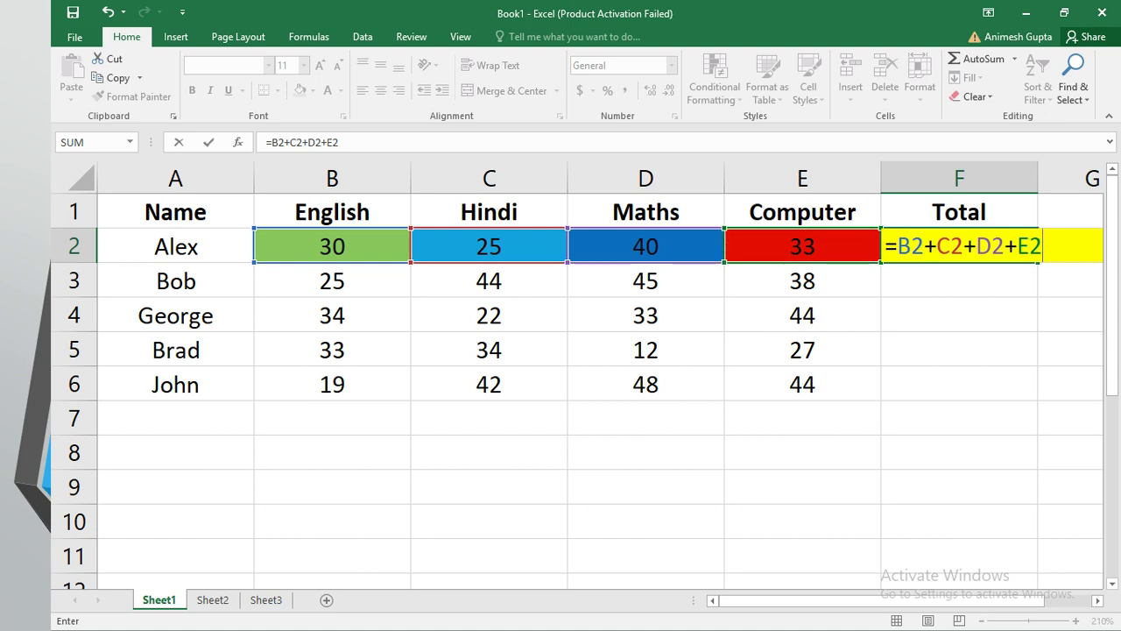
key("Return")
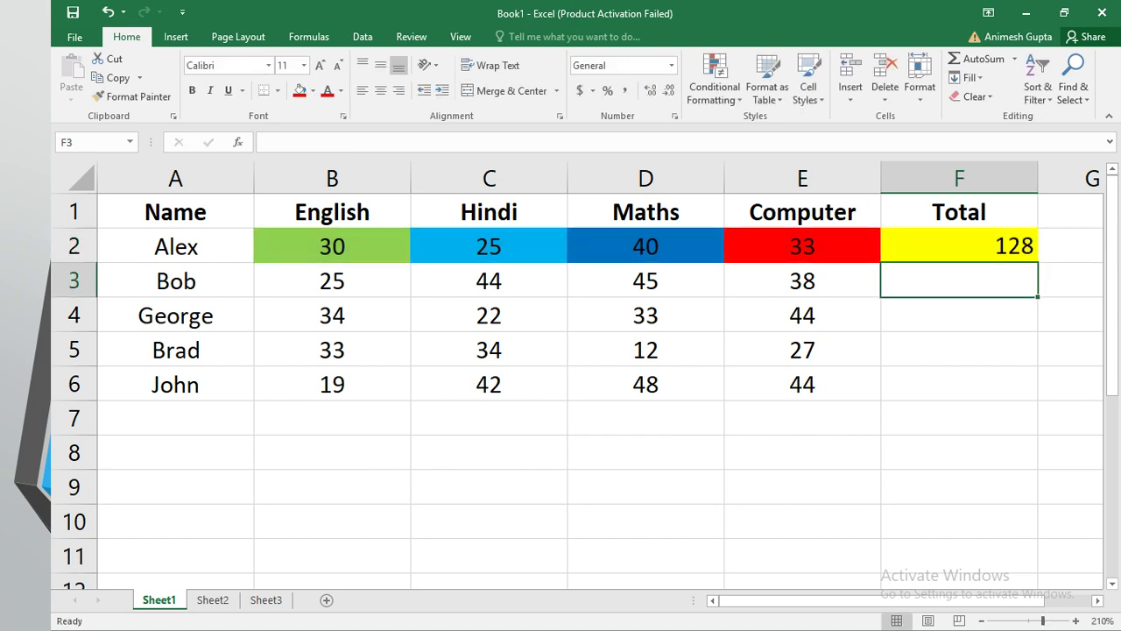
- Widen the Total column, F, slightly
left_click_drag(1038, 178, 1092, 178)
mouse_move(798, 601)
left_mouse_down()
mouse_move(821, 601)
mouse_move(793, 601)
left_mouse_up()
left_click_drag(1092, 178, 1067, 177)
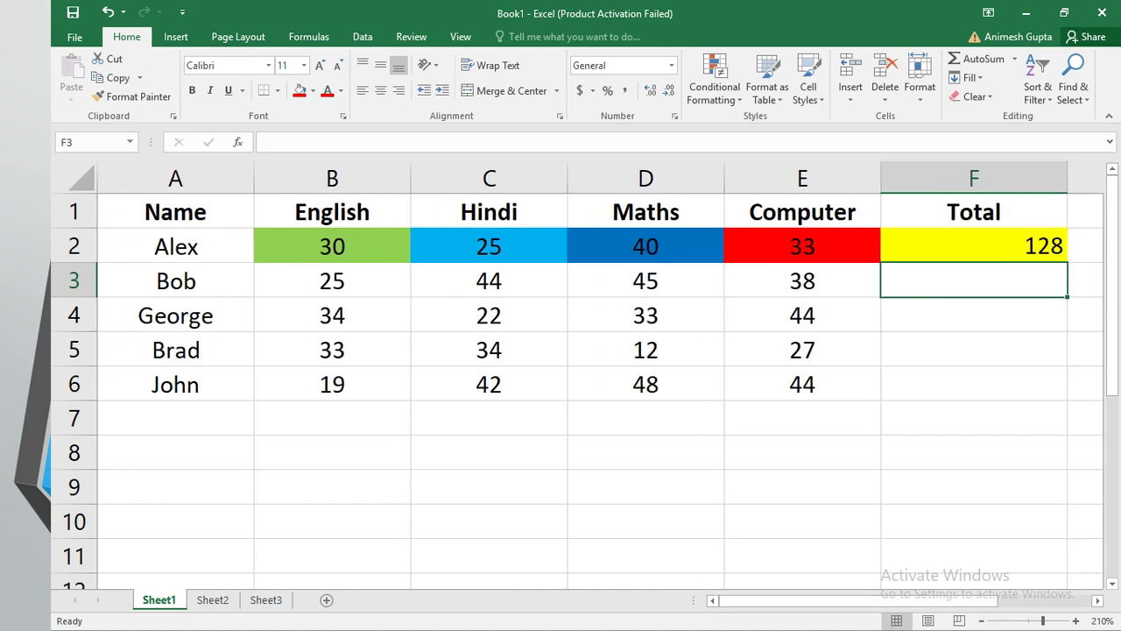
- Centre the Total cells F2:F7 horizontally and align them to the middle vertically
left_click(974, 246)
left_click_drag(975, 246, 974, 418)
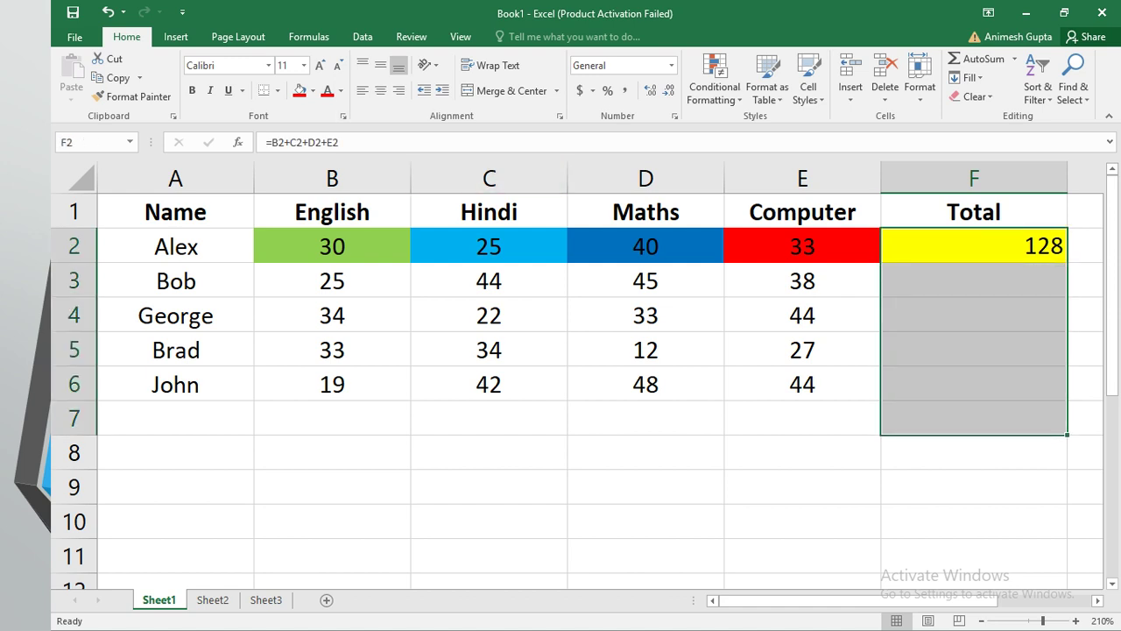
left_click(380, 90)
left_click(380, 65)
left_click(803, 487)
left_click(974, 246)
left_click(974, 280)
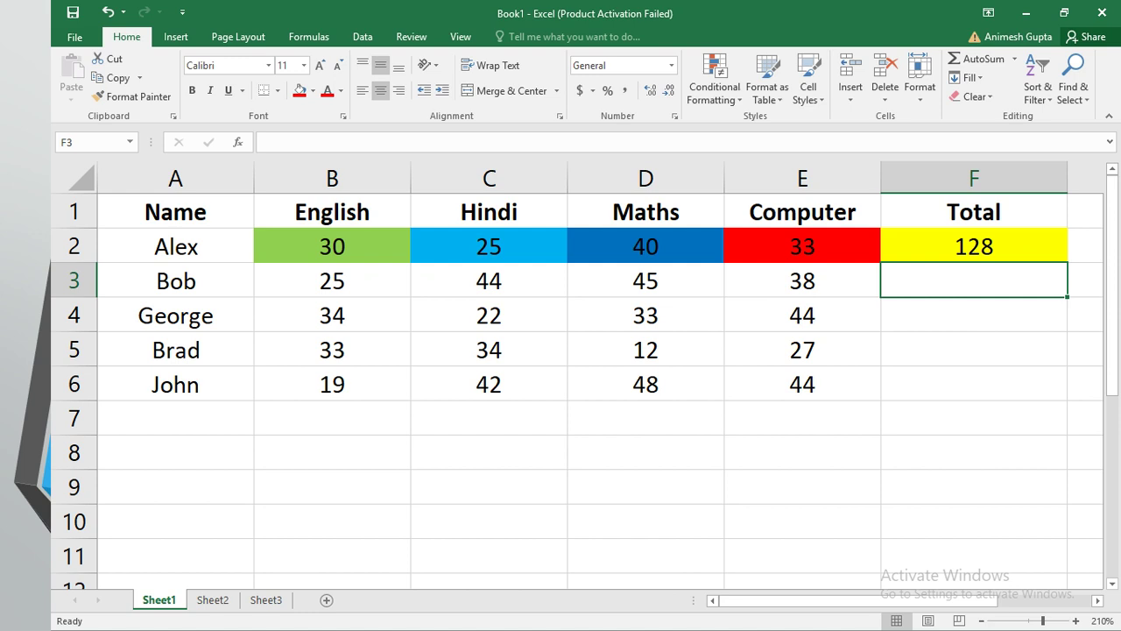
left_click(176, 280)
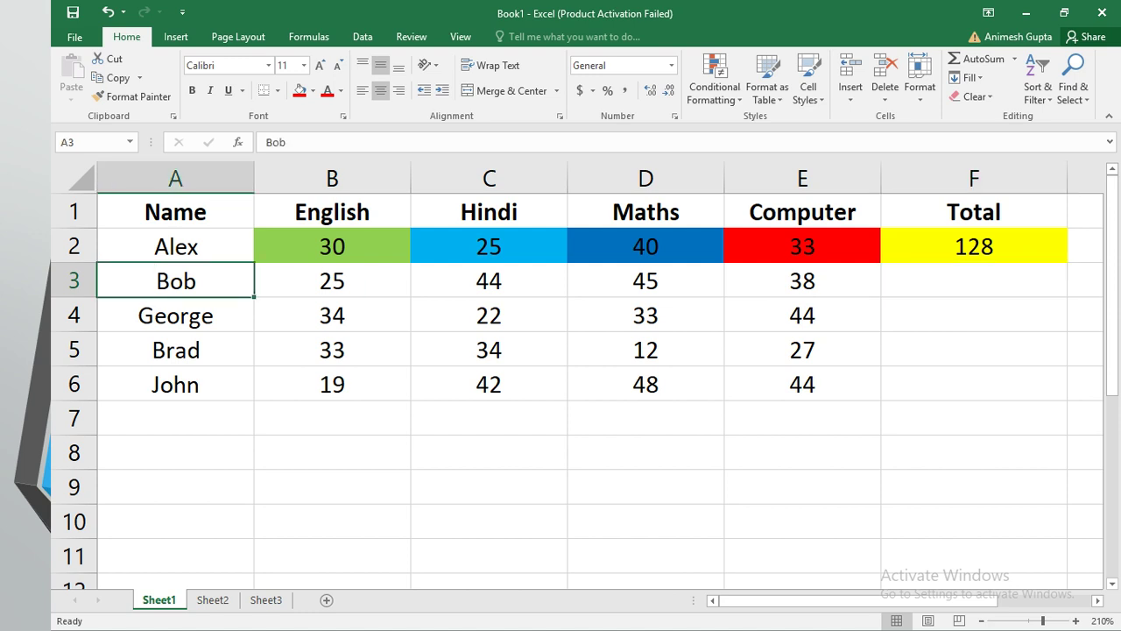
- Copy the total formula from F2 down through F6 for the remaining students and check the copied formulas
left_click(176, 315)
left_click(176, 349)
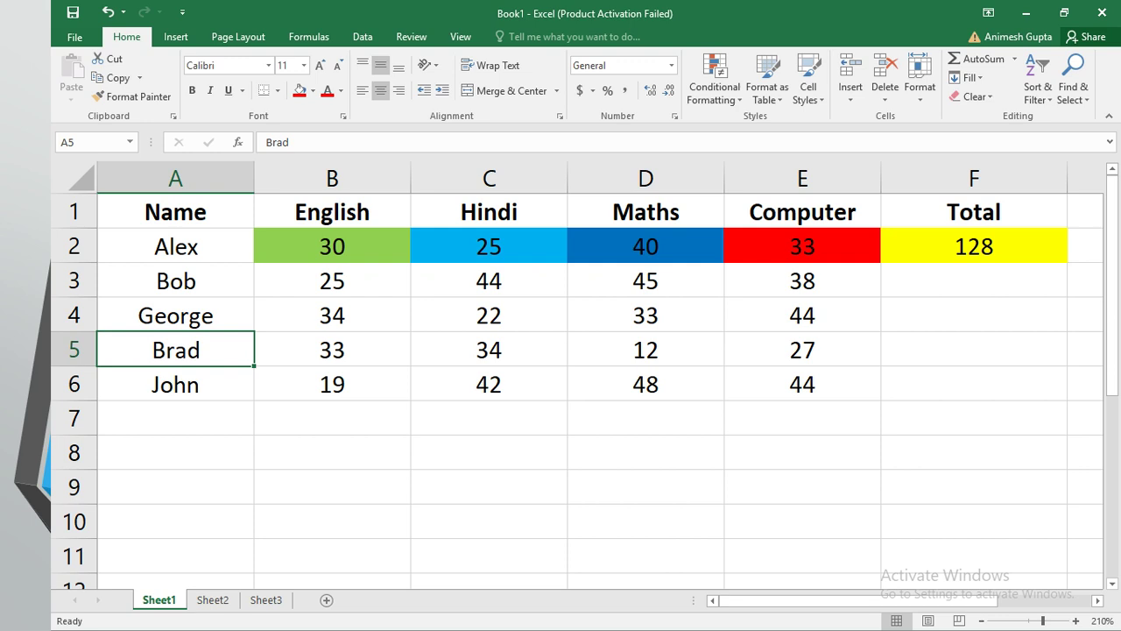
left_click(176, 385)
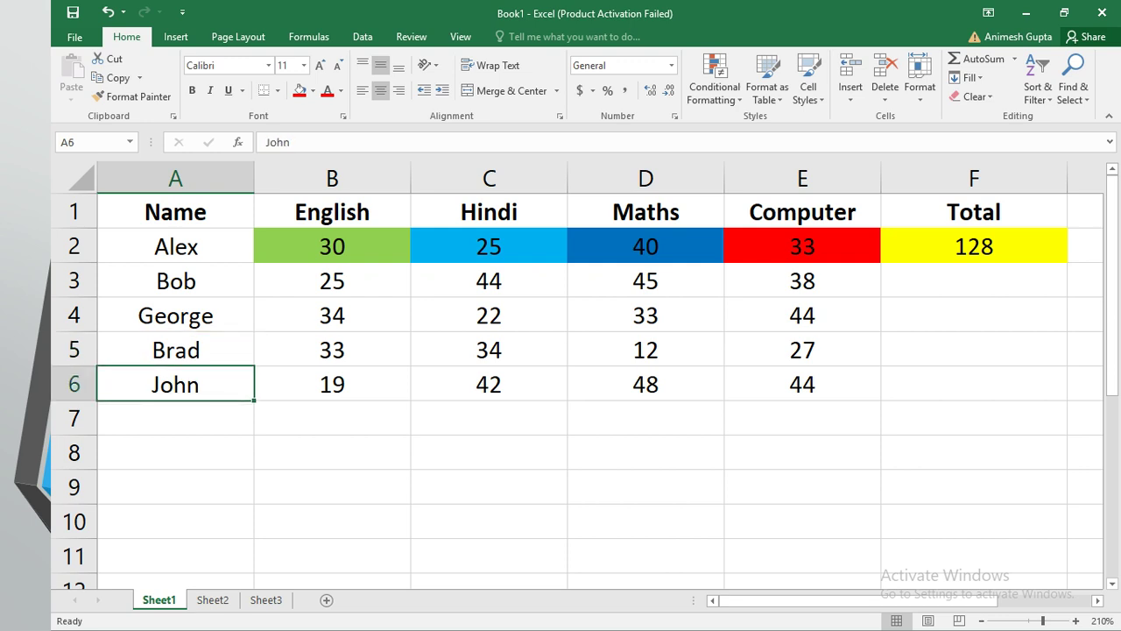
left_click(974, 280)
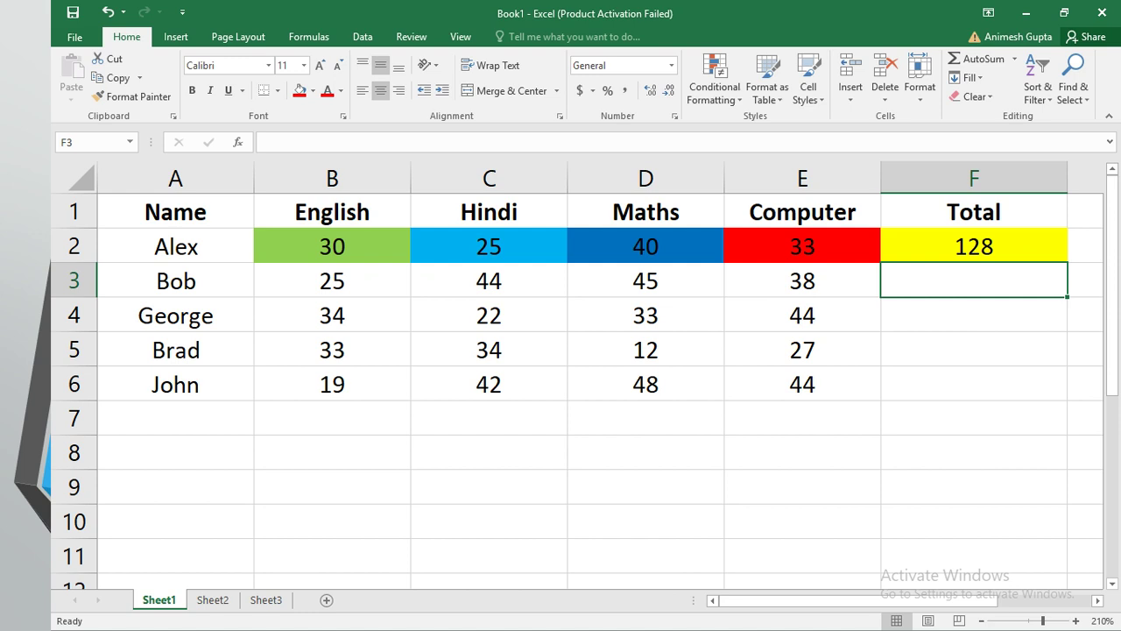
left_click(974, 245)
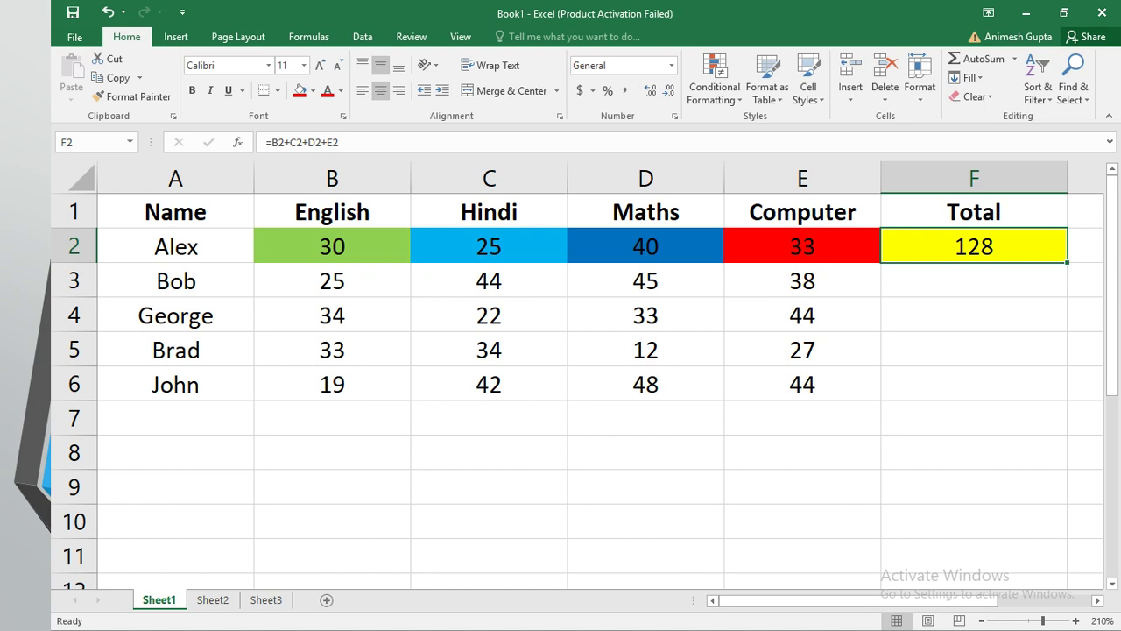
left_click_drag(1068, 261, 1068, 400)
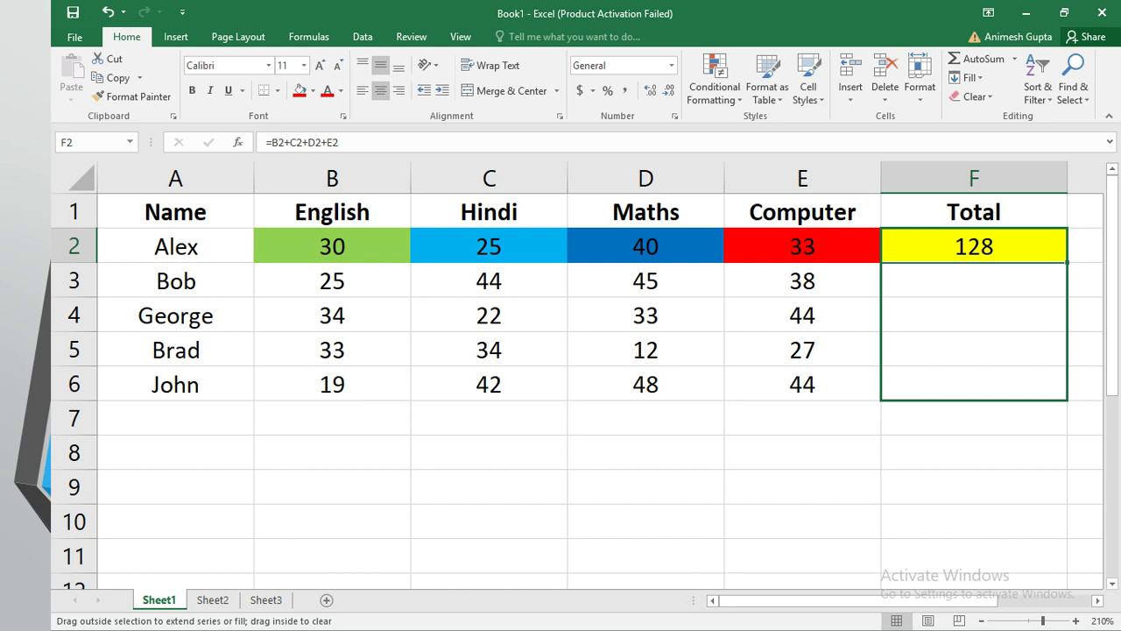
left_click_drag(1067, 400, 1068, 399)
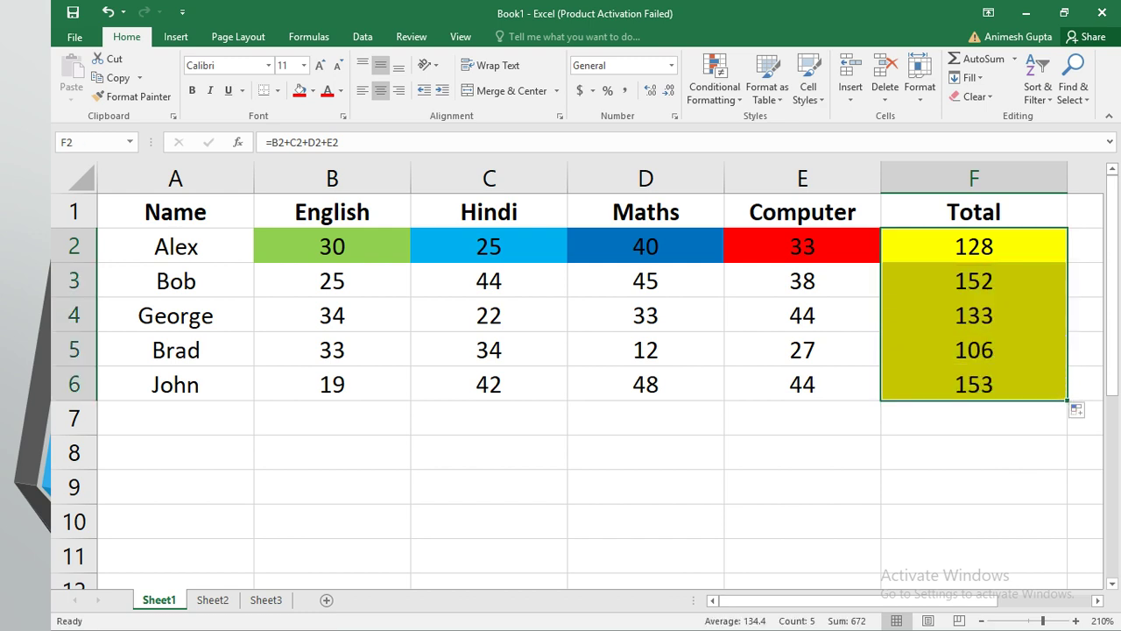
left_click(803, 486)
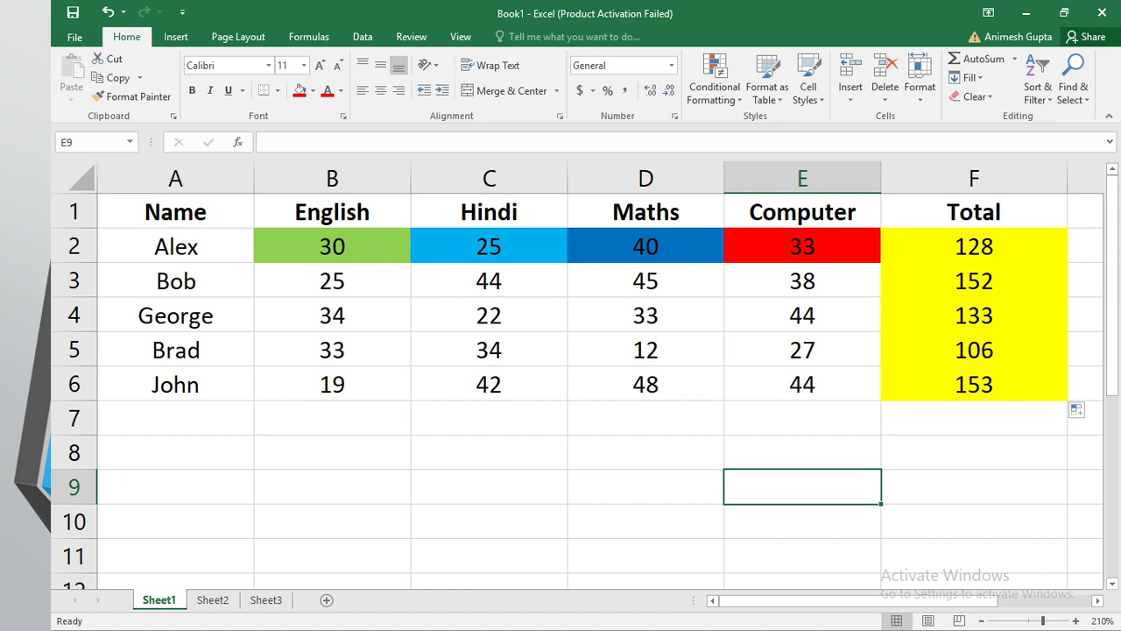
left_click(975, 316)
left_click(974, 350)
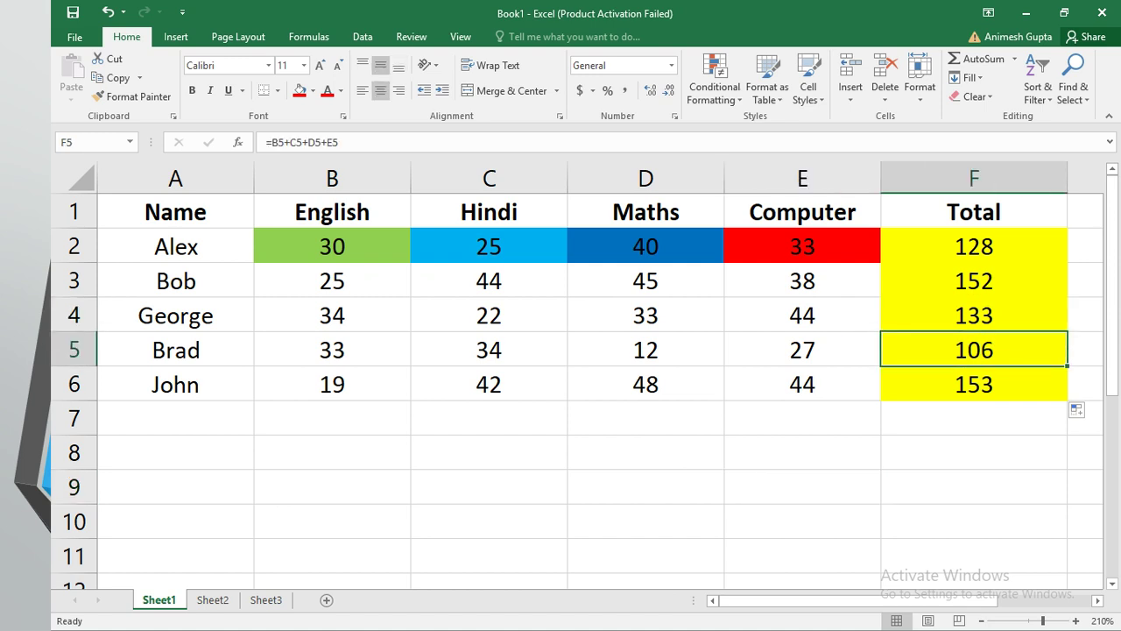
left_click(975, 384)
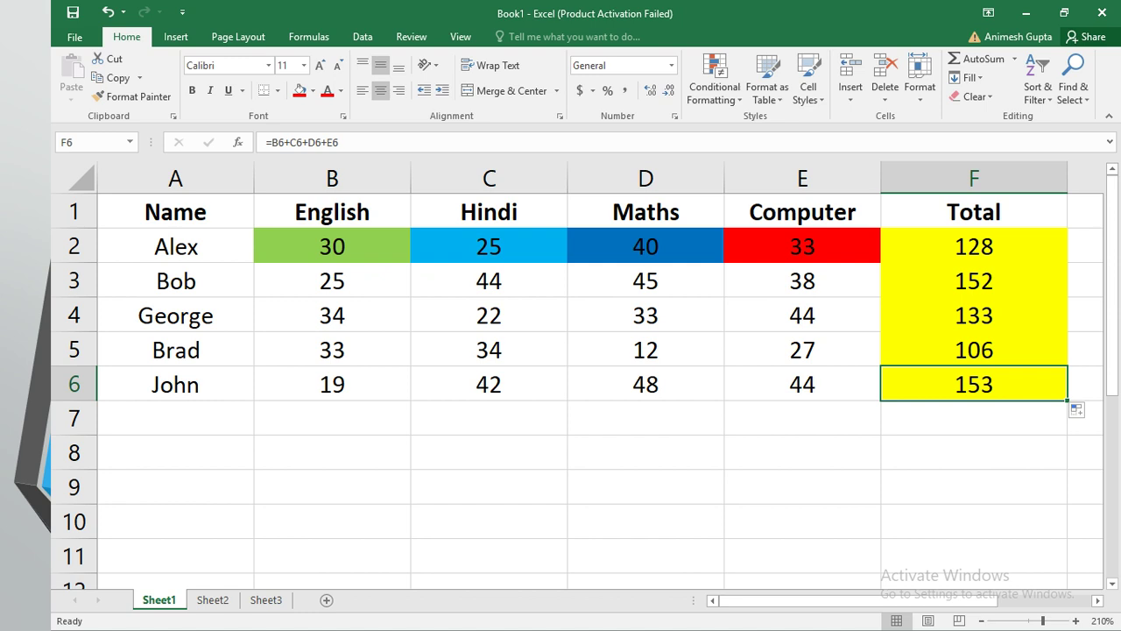
- Re-enter the formula =B2+C2+D2+E2 in F2 to total the first student's marks
left_click(975, 246)
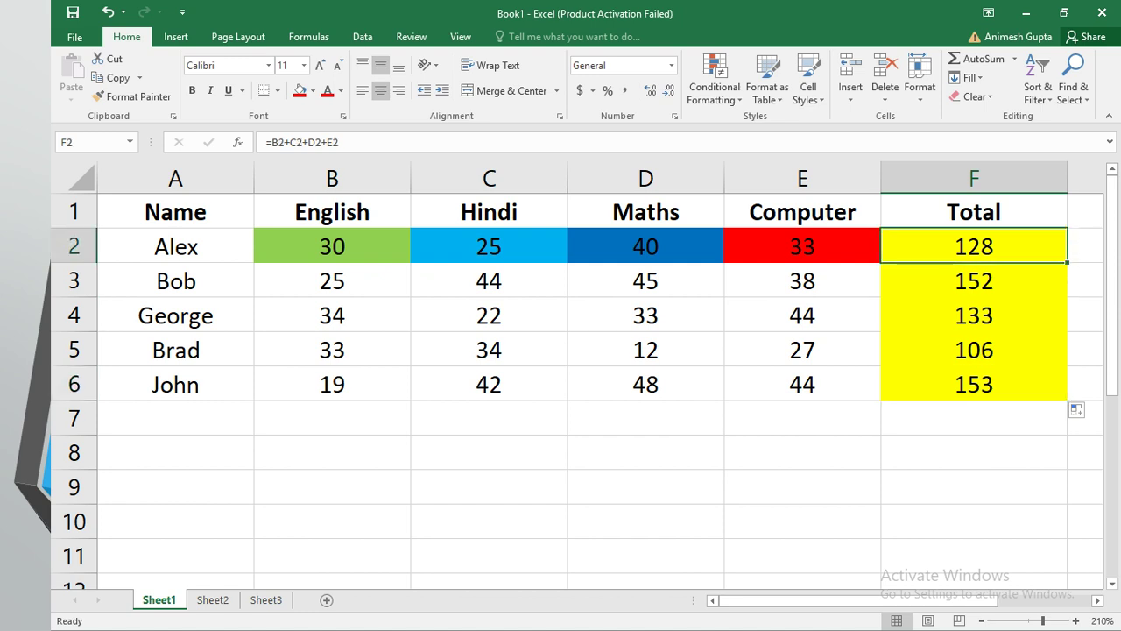
type("=")
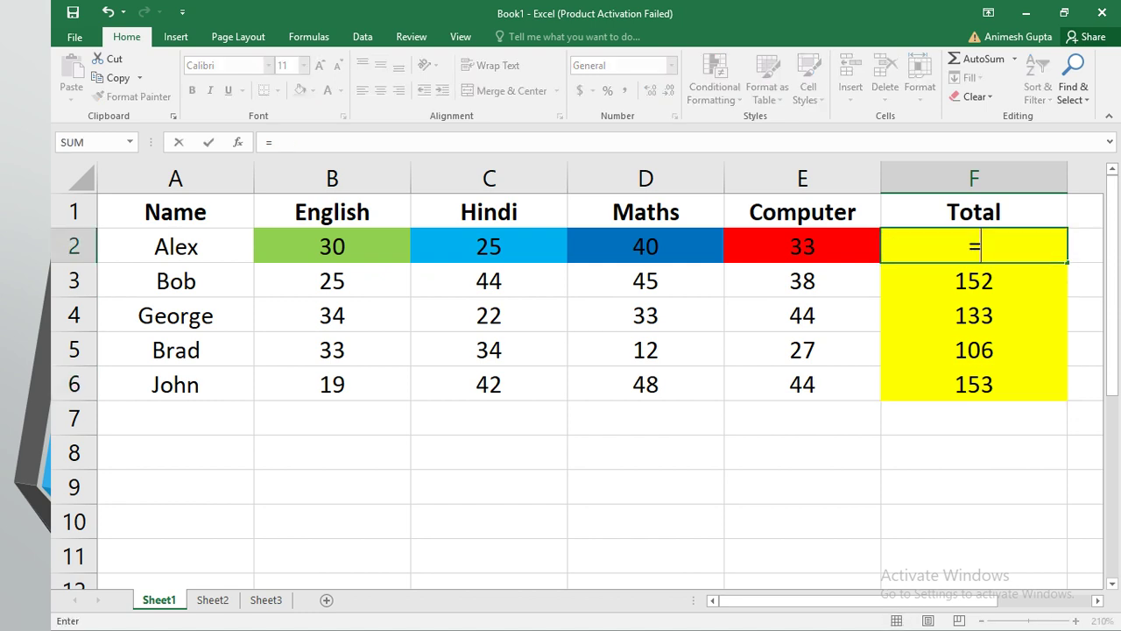
left_click(332, 246)
type("+")
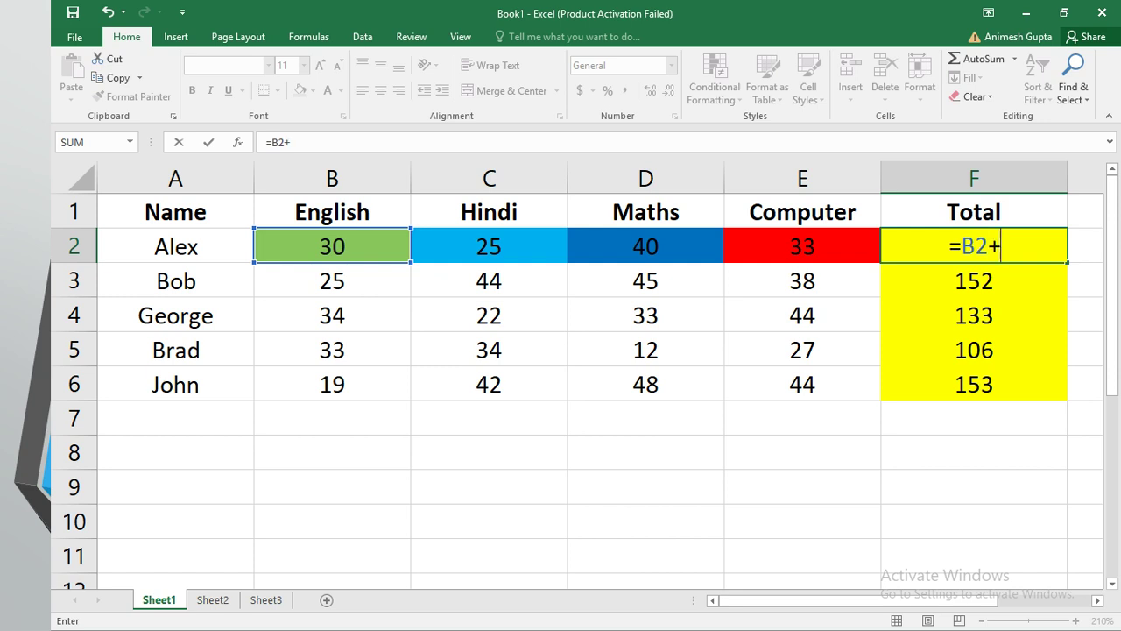
type("C2+")
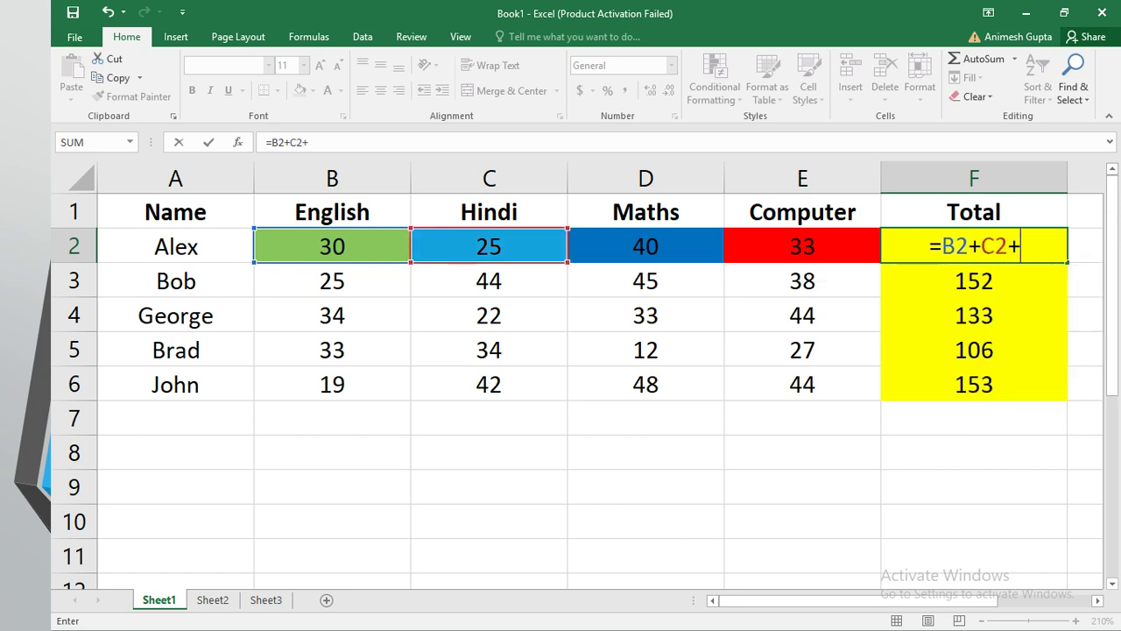
type("D2+")
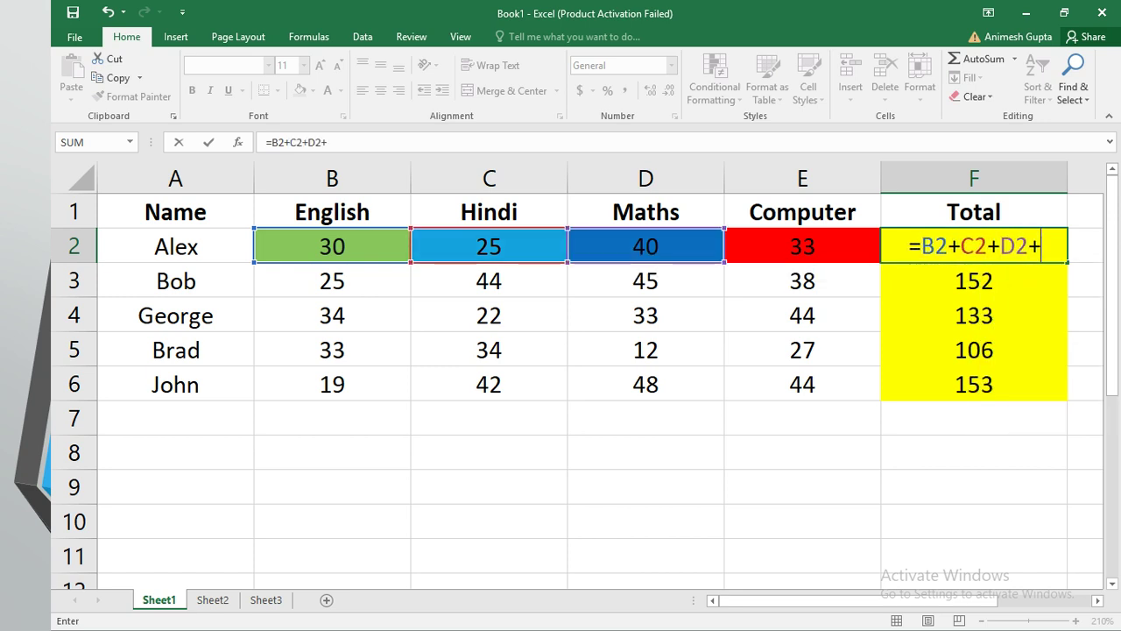
type("E2")
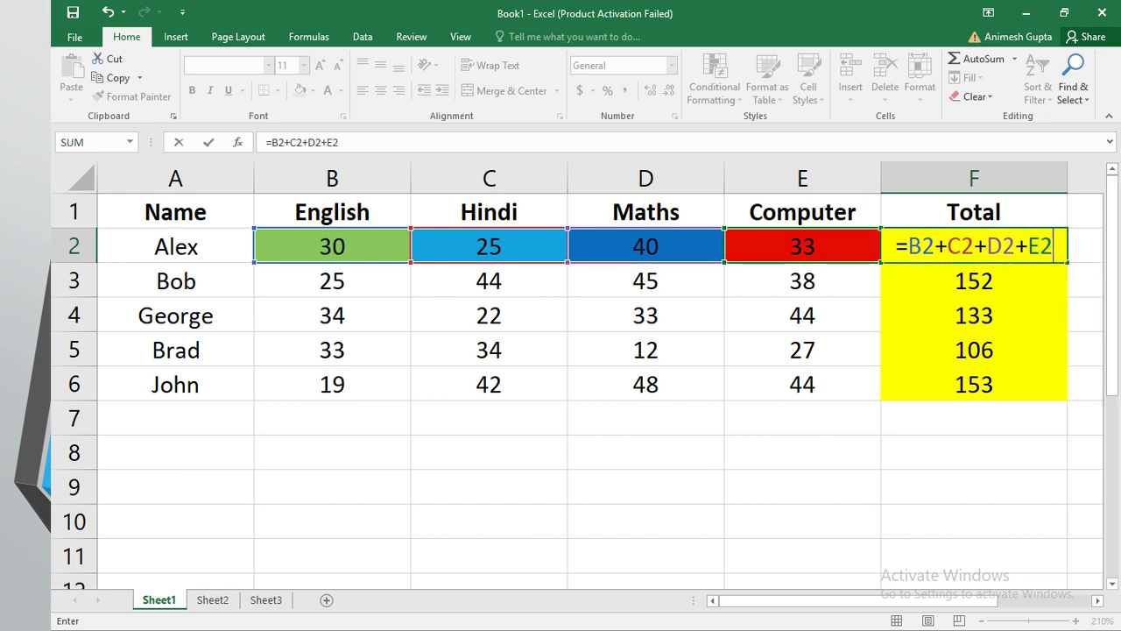
key("Return")
- Fill the re-entered formula in F2 down to F6 again
left_click(975, 245)
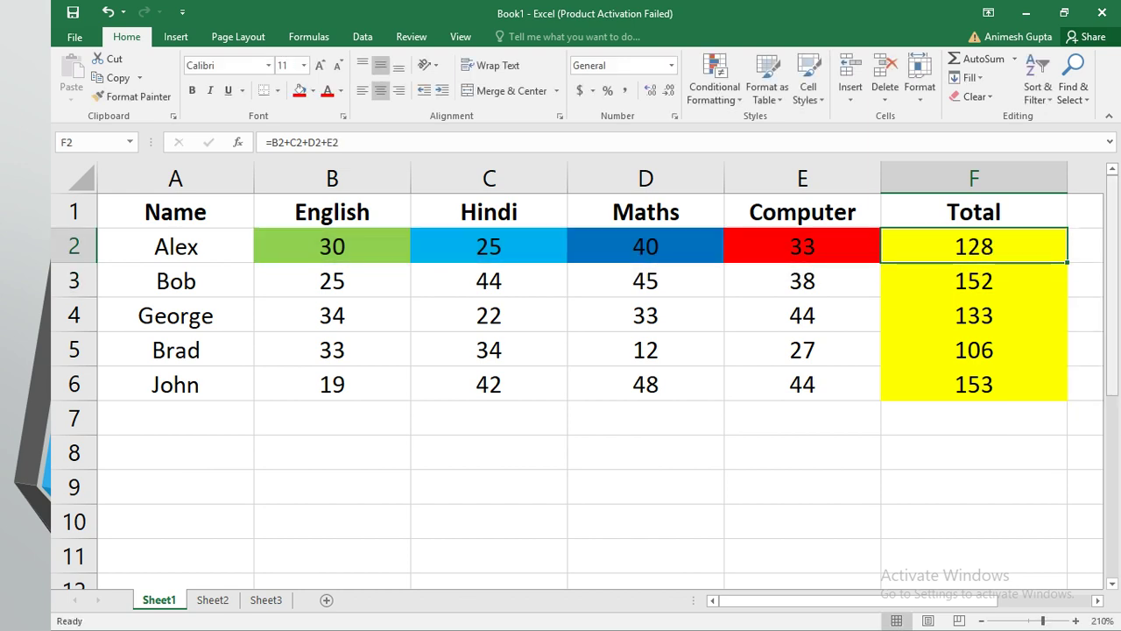
left_click_drag(1067, 262, 1065, 393)
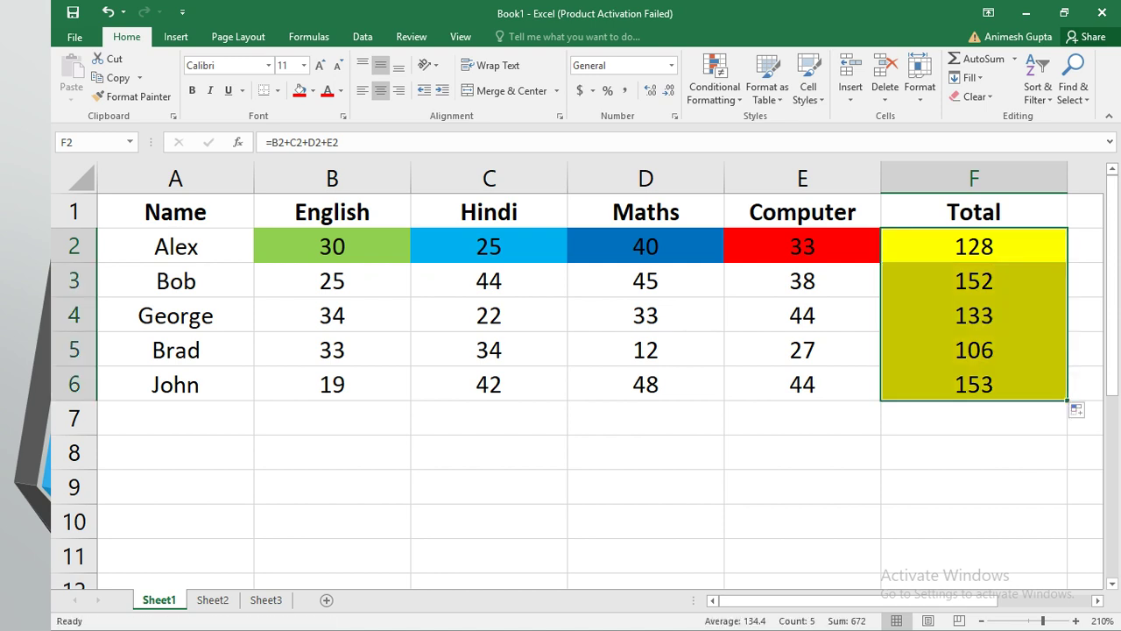
left_click(975, 486)
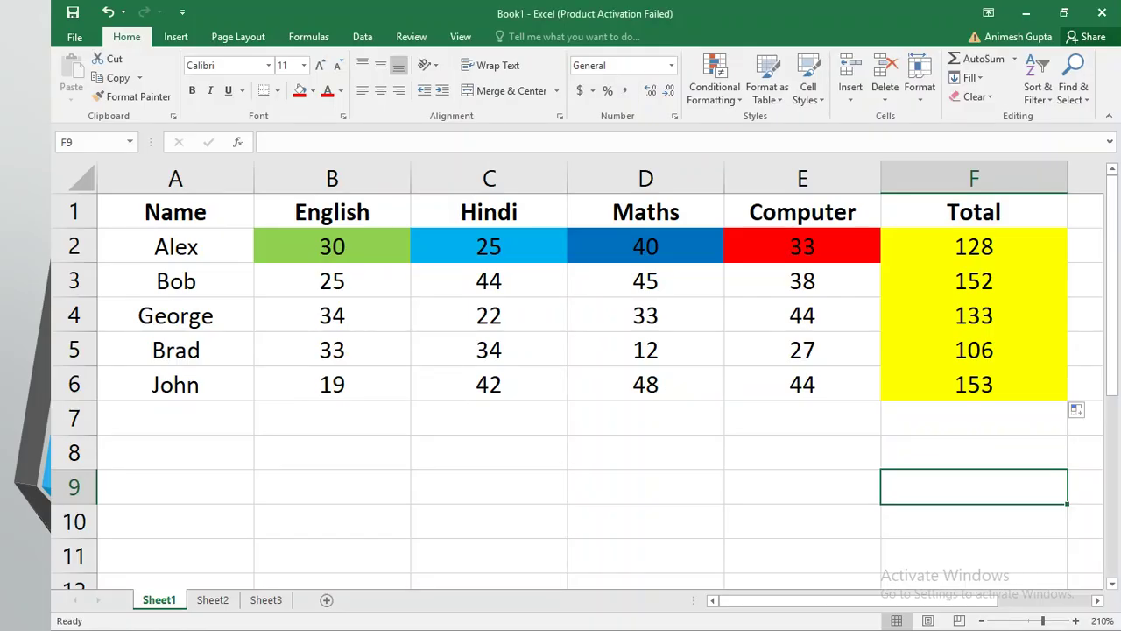
- On Sheet2, fill the CP values in B2:B6 with red
left_click(213, 600)
left_click(812, 418)
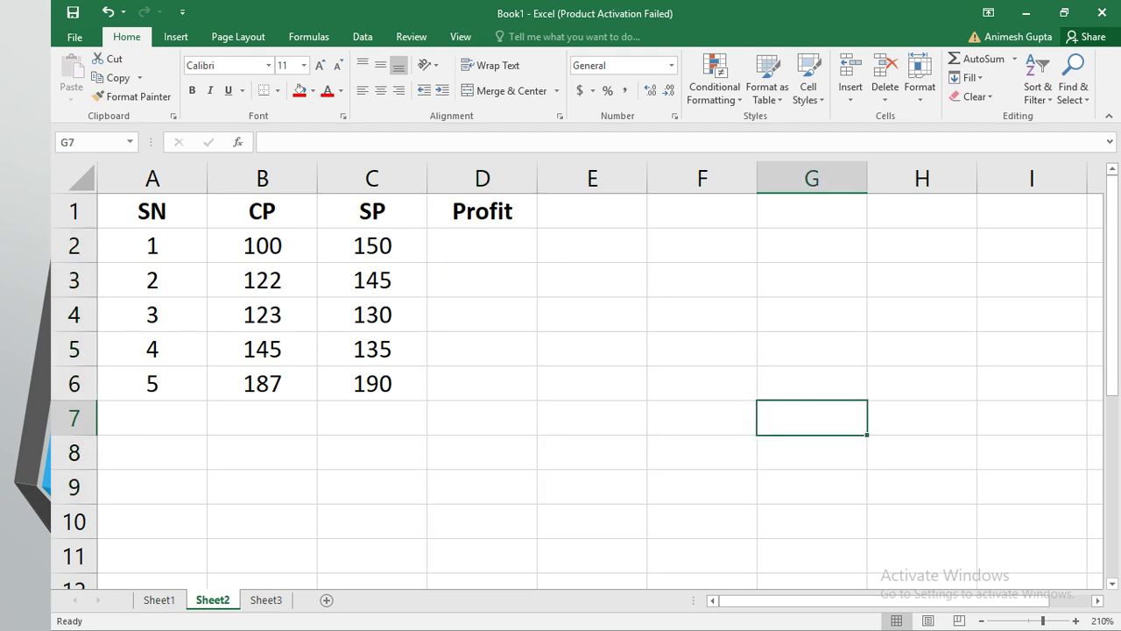
left_click_drag(263, 246, 263, 383)
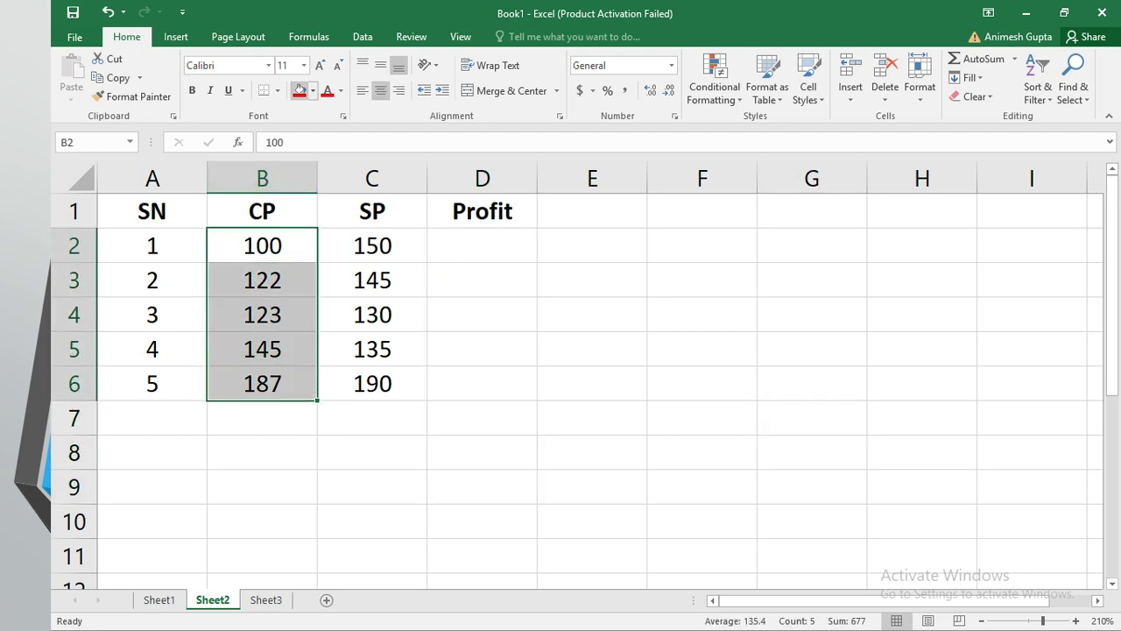
left_click(300, 91)
- Fill the SP values in C2:C6 with light green
left_click(373, 246)
left_click_drag(372, 246, 372, 384)
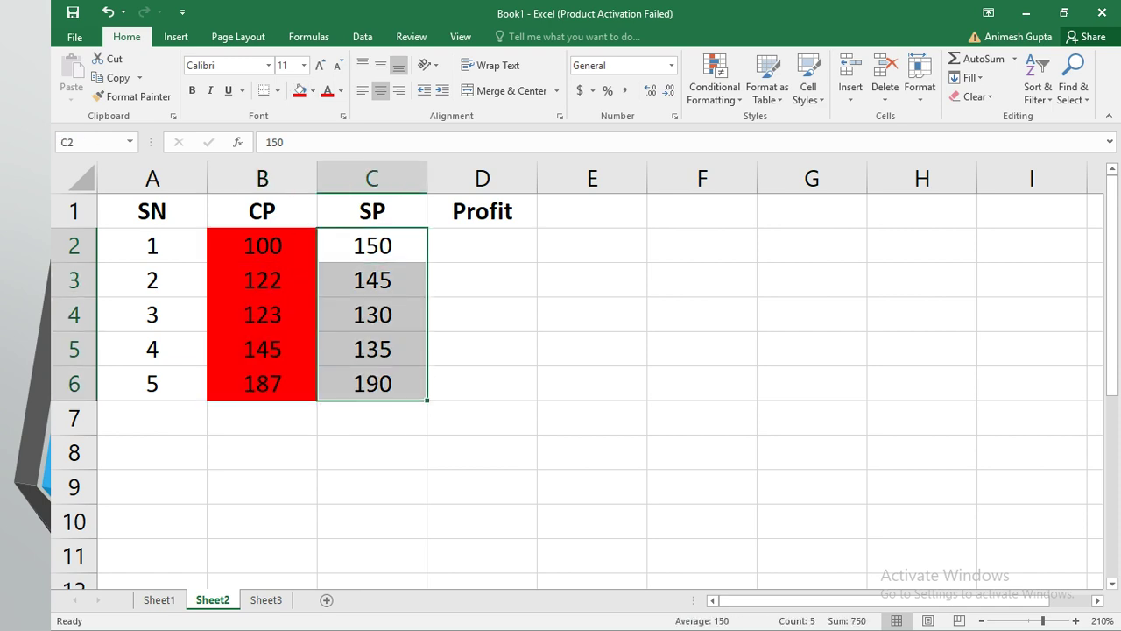
left_click(312, 91)
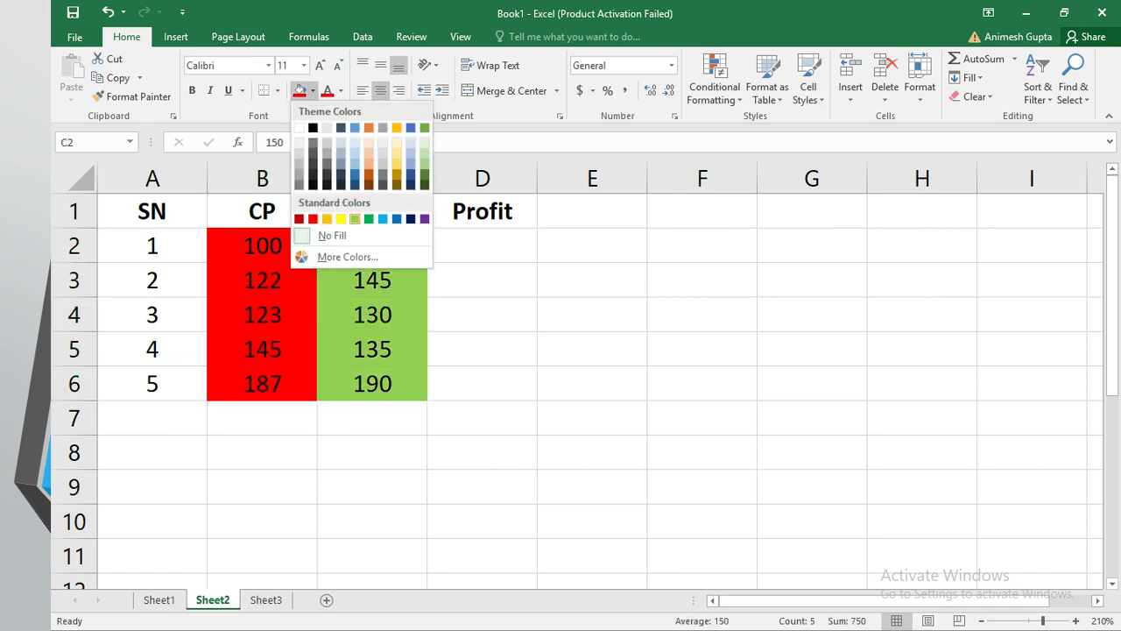
left_click(355, 219)
left_click(703, 453)
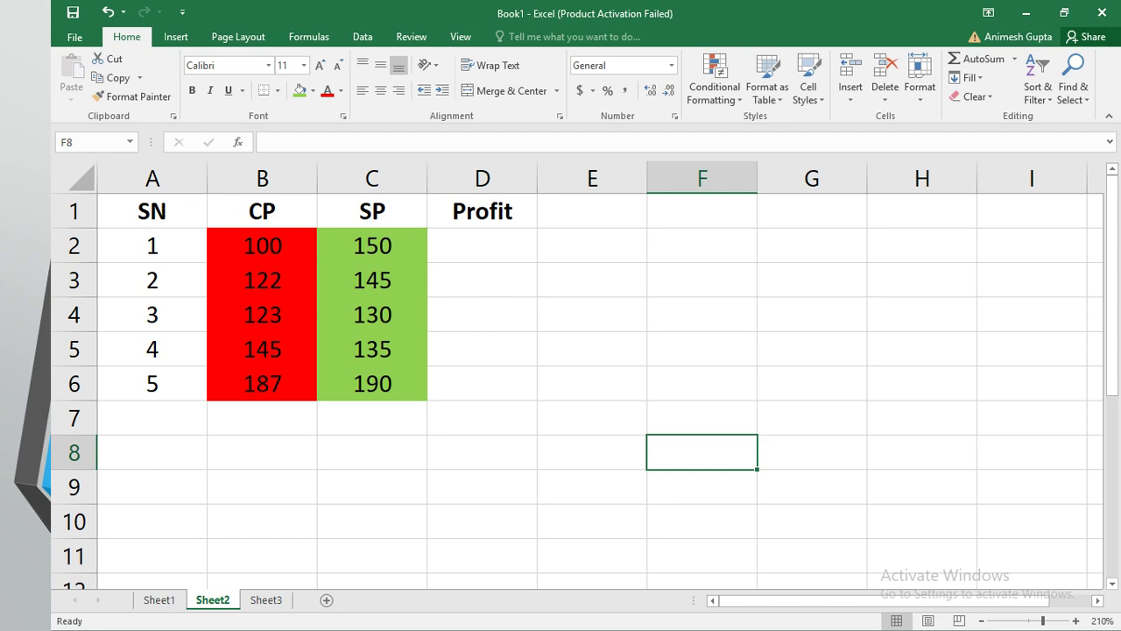
- Fill the first Profit cell, D2, with yellow and widen column D slightly
left_click(482, 245)
left_click(313, 91)
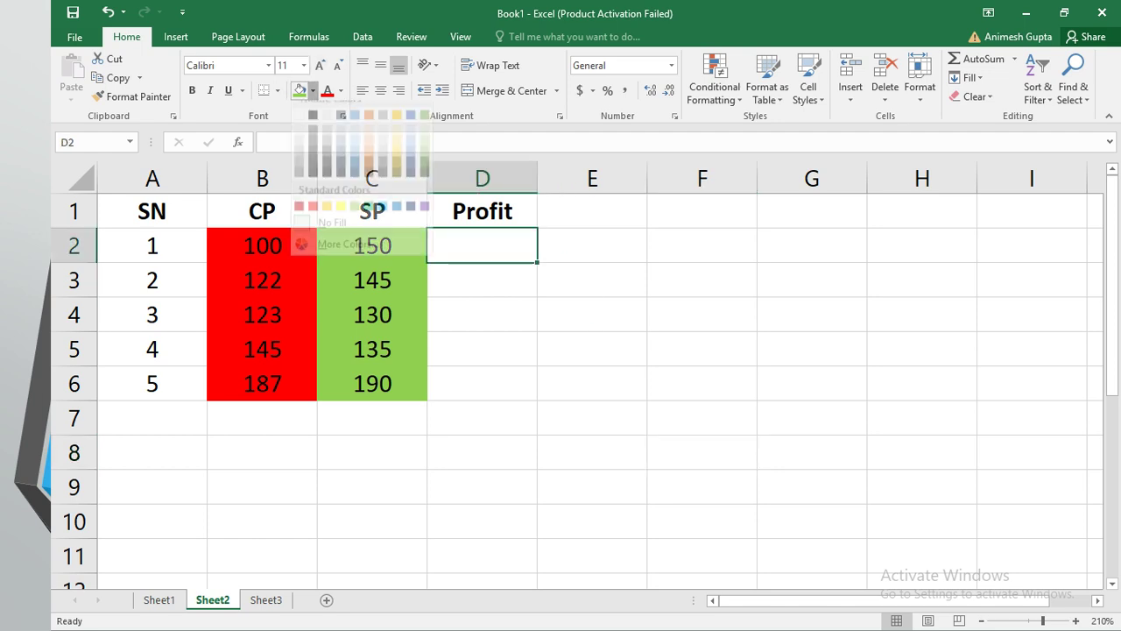
left_click(341, 219)
left_click(812, 383)
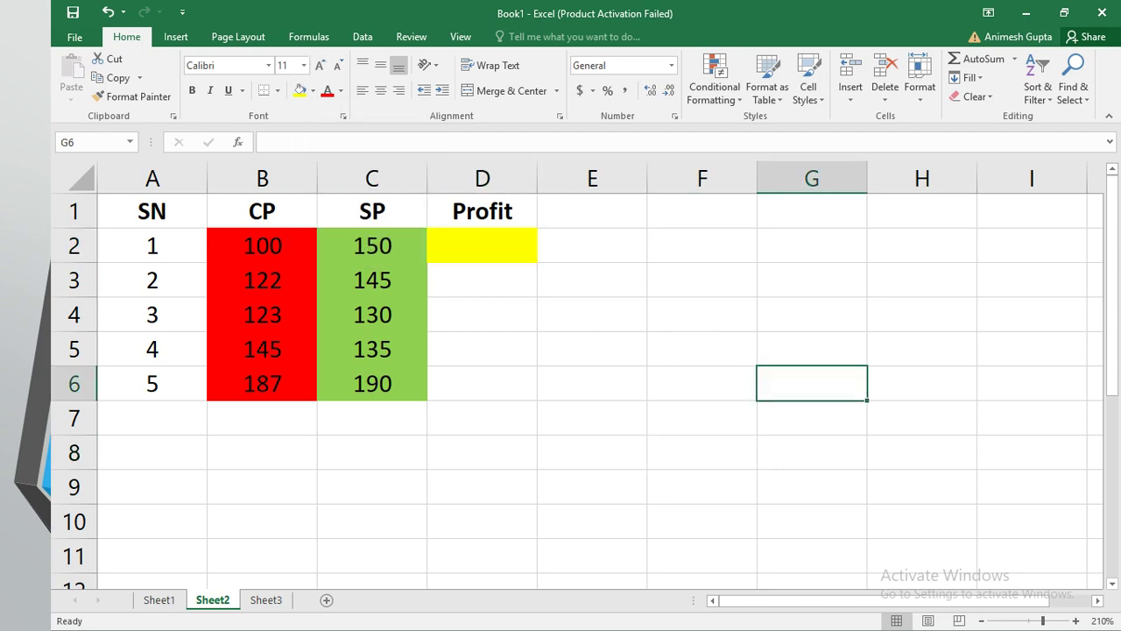
left_click(482, 246)
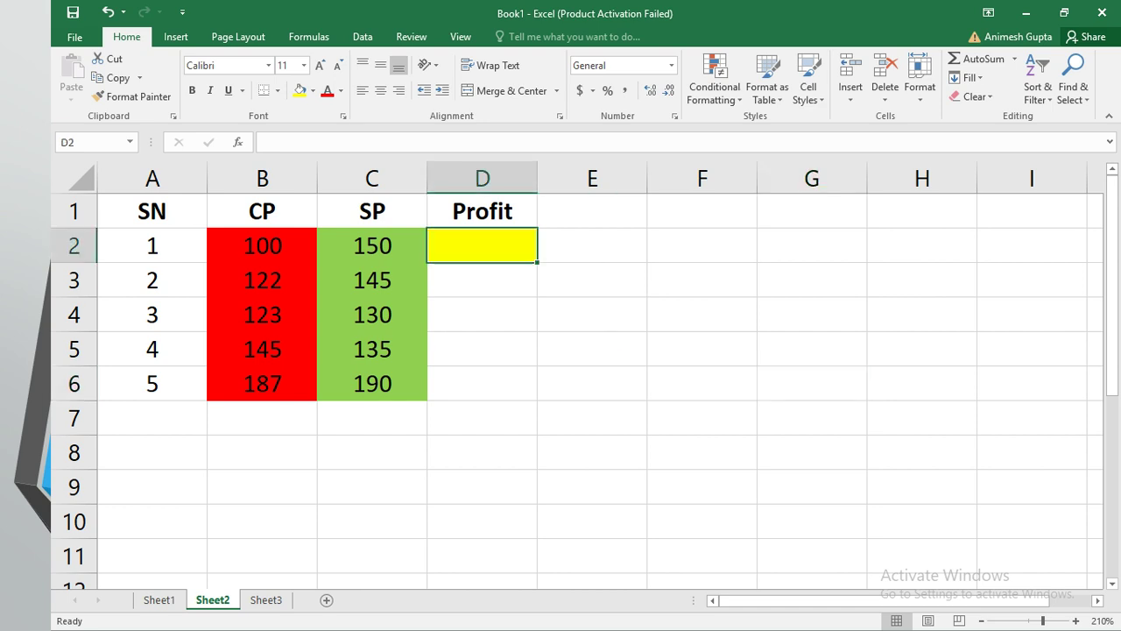
left_click_drag(537, 178, 570, 179)
left_click(735, 314)
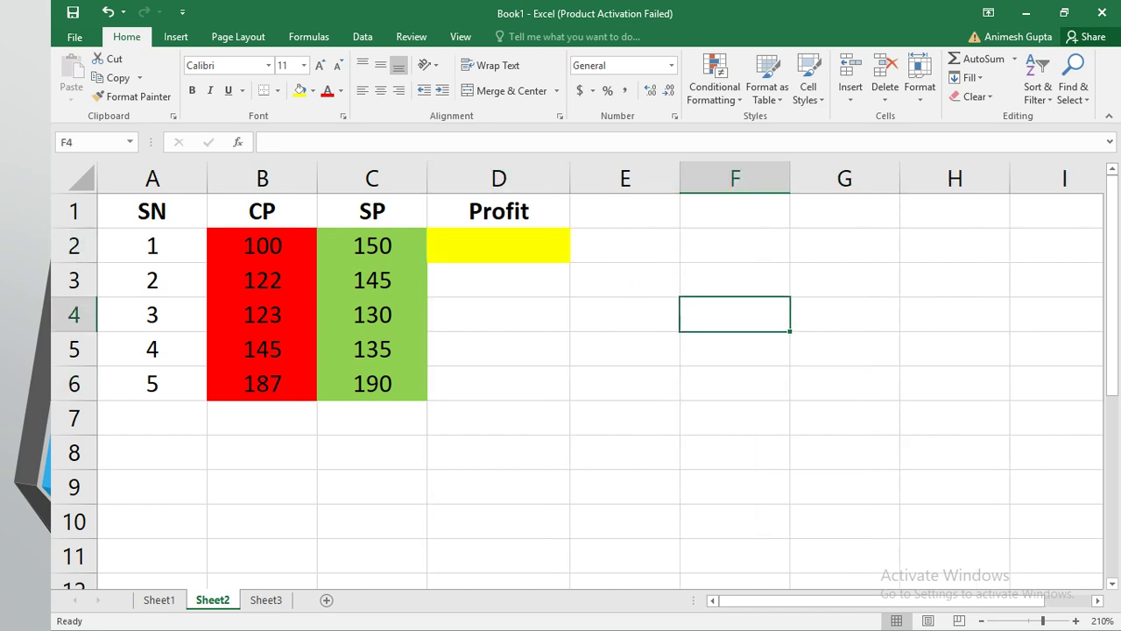
- Enter the formula =C2-B2 in D2 to calculate the first row's profit as SP minus CP
left_click(499, 245)
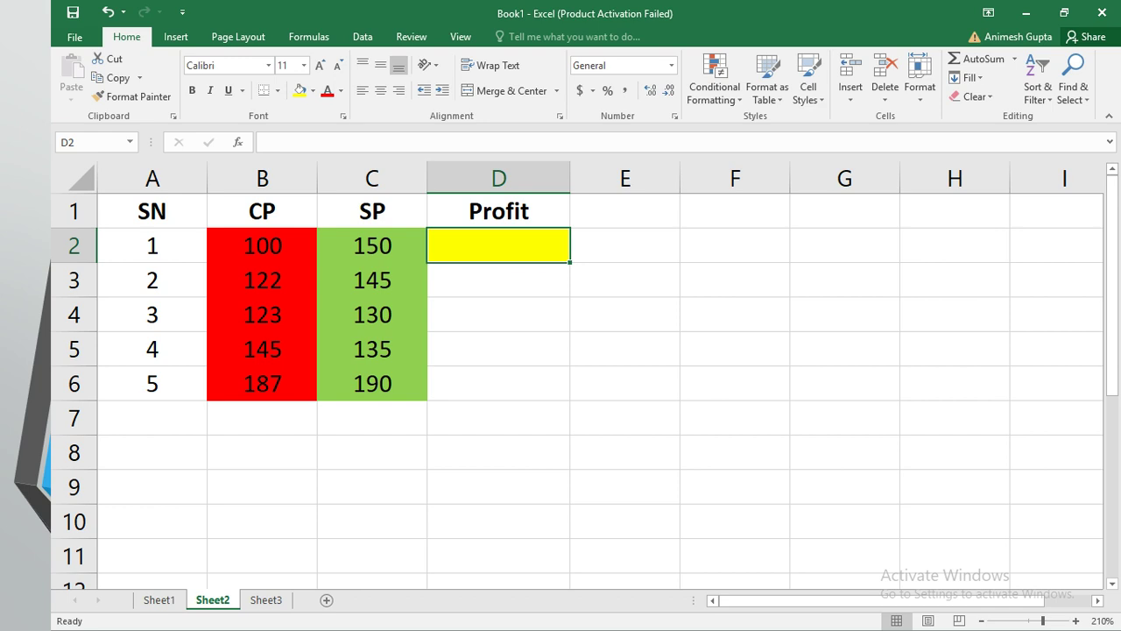
left_click(372, 246)
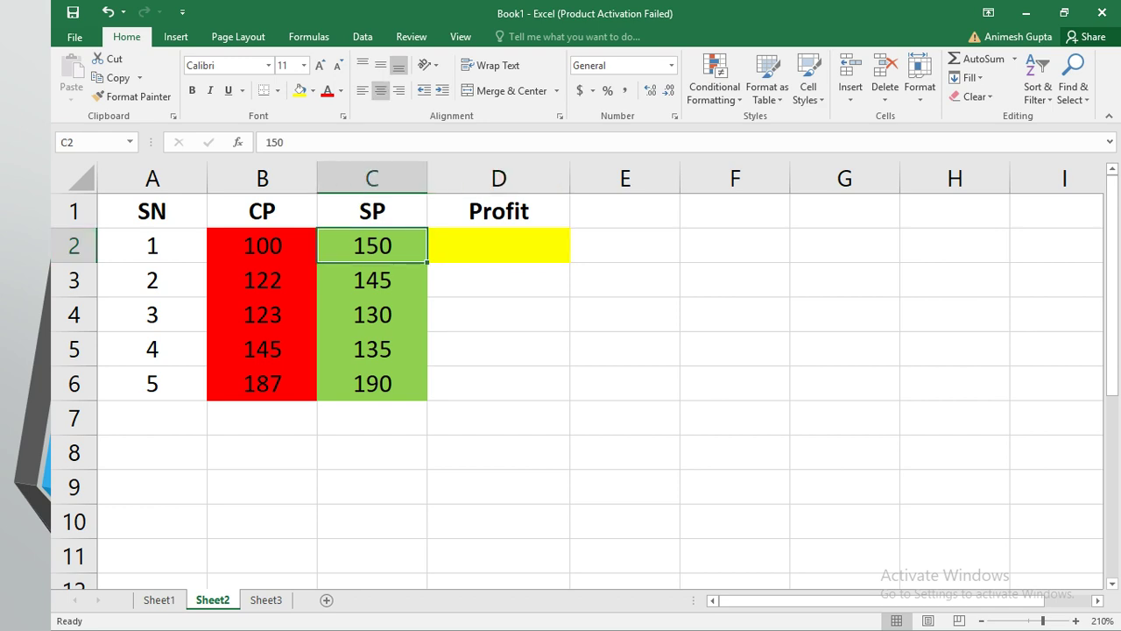
left_click(262, 246)
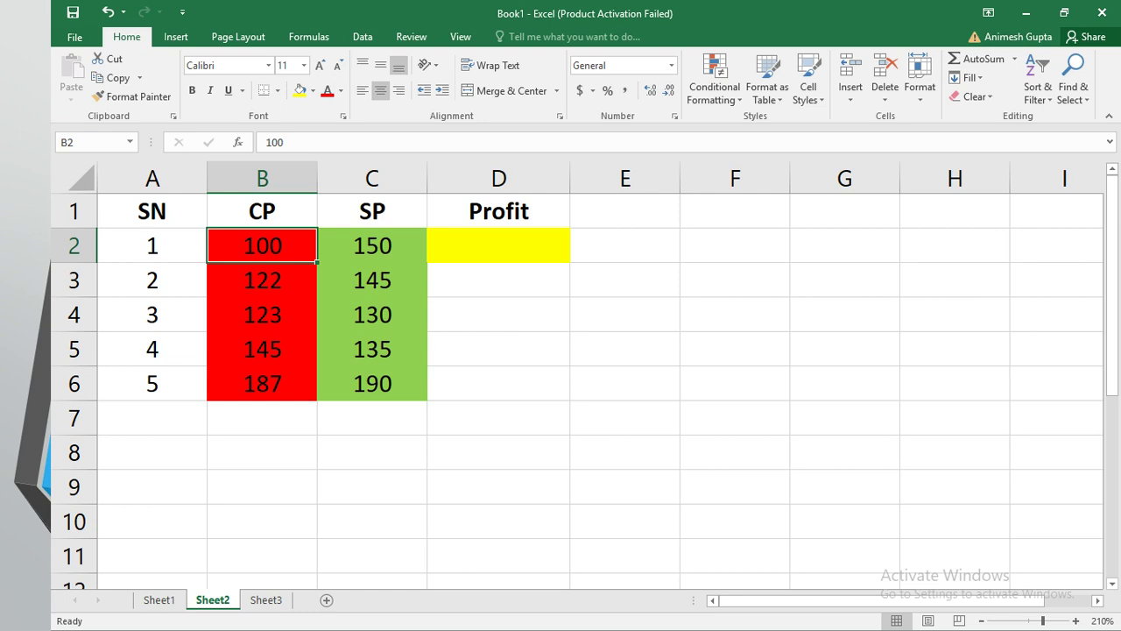
left_click(499, 245)
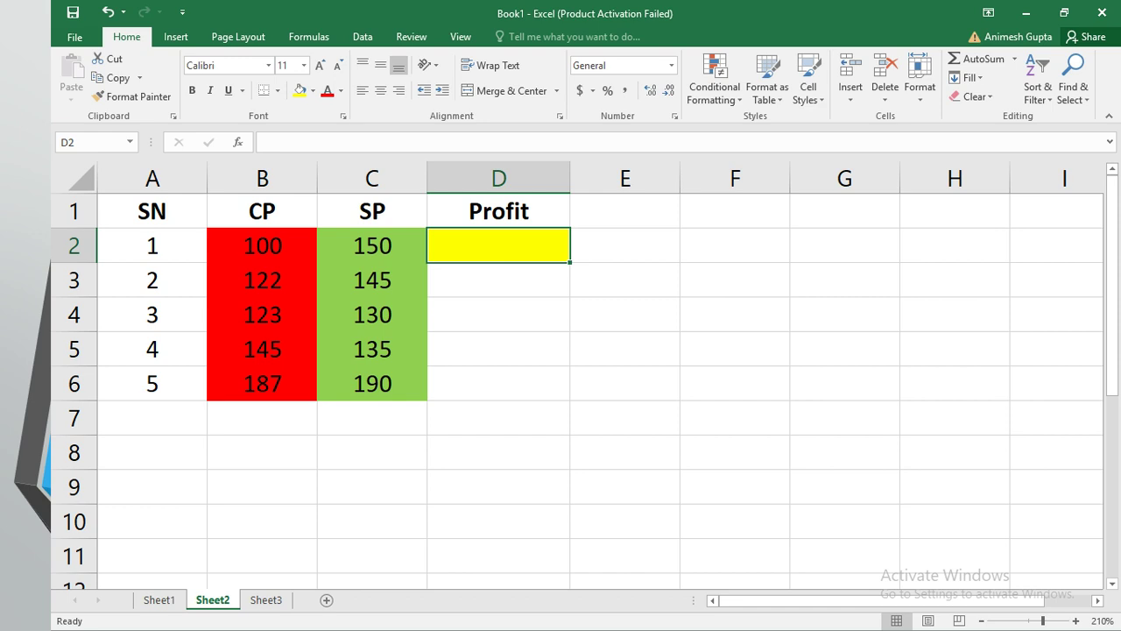
type("=")
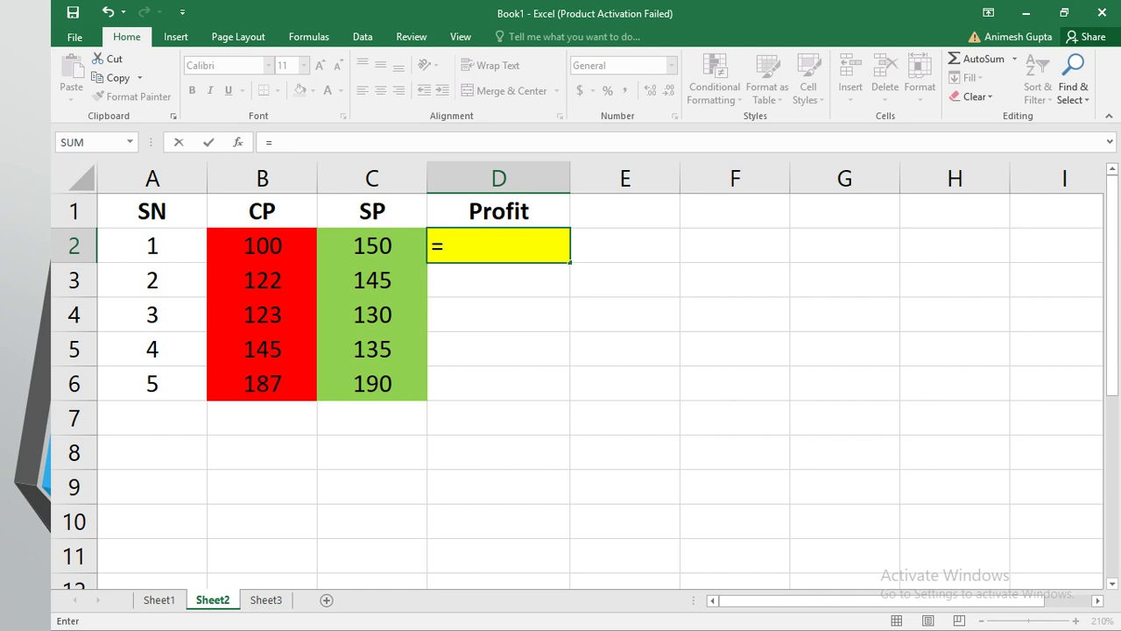
left_click(372, 246)
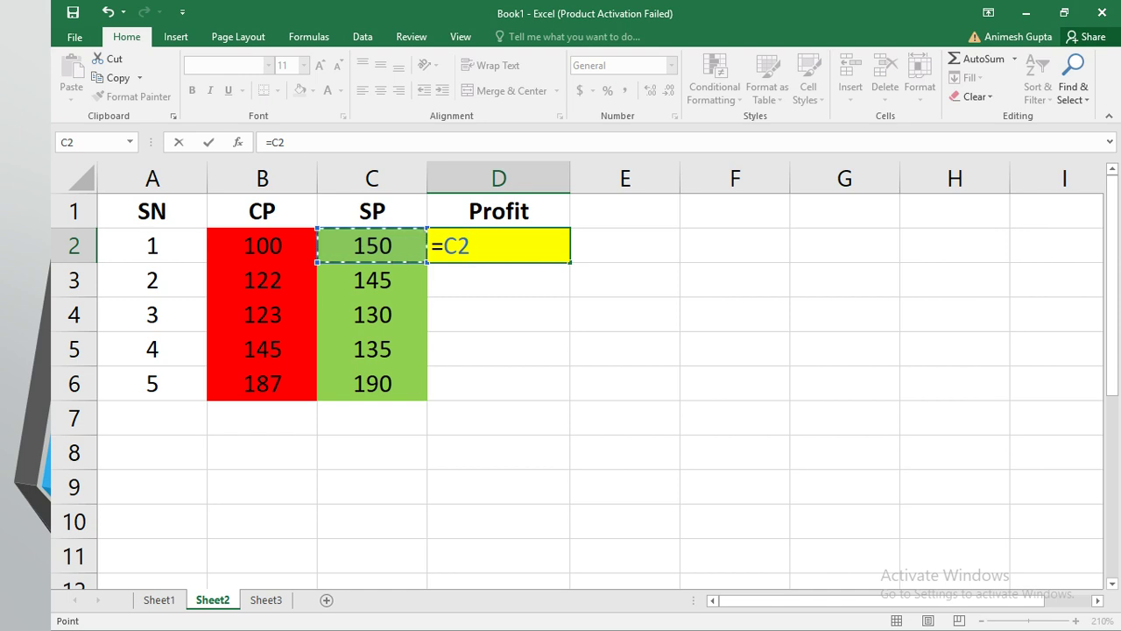
type("-")
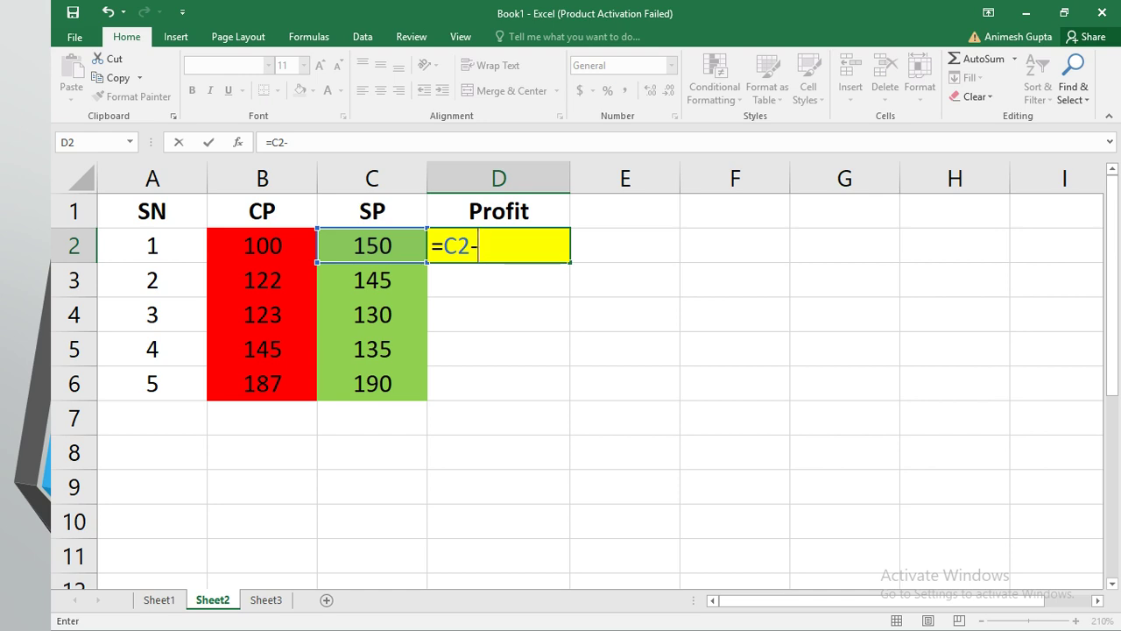
left_click(262, 245)
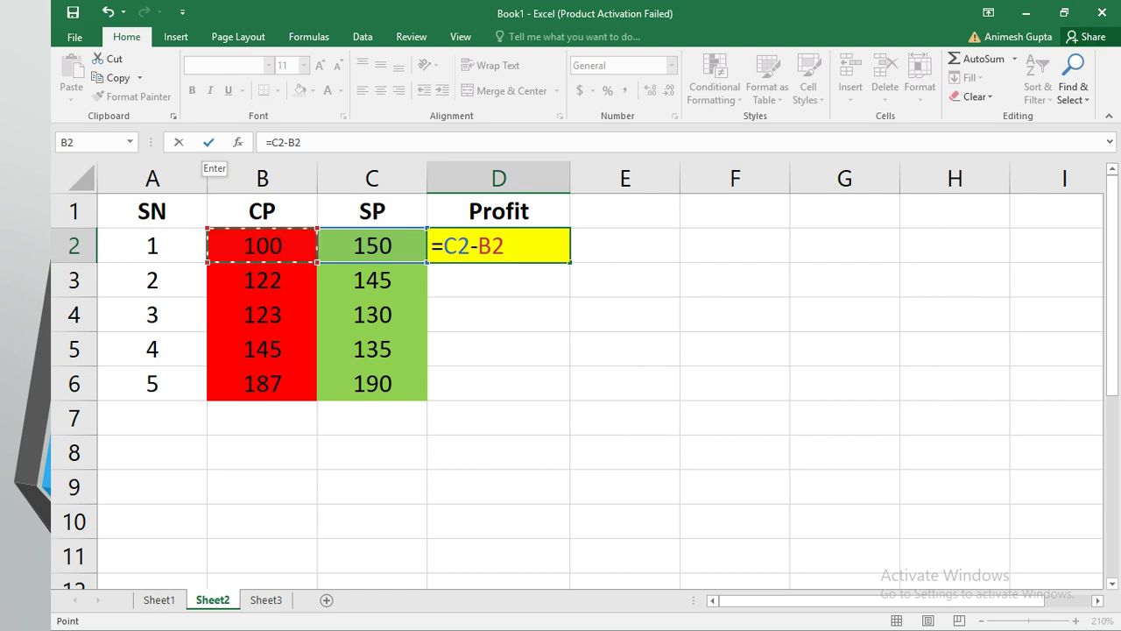
left_click(209, 142)
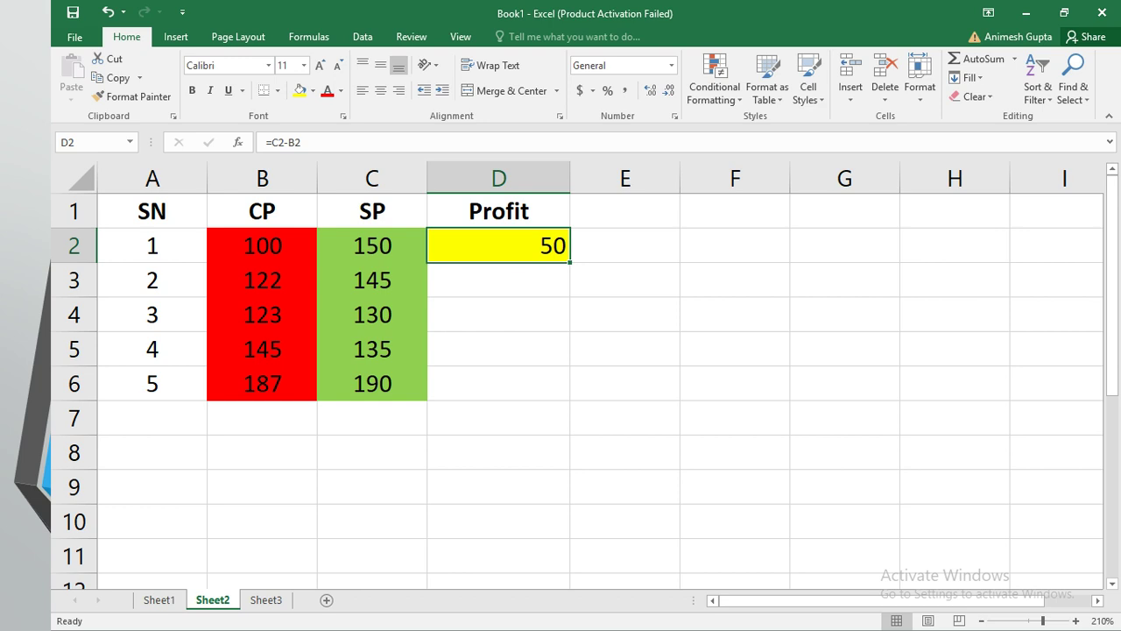
- Center the profit value in D2 and fill its formula down to D6
left_click(380, 90)
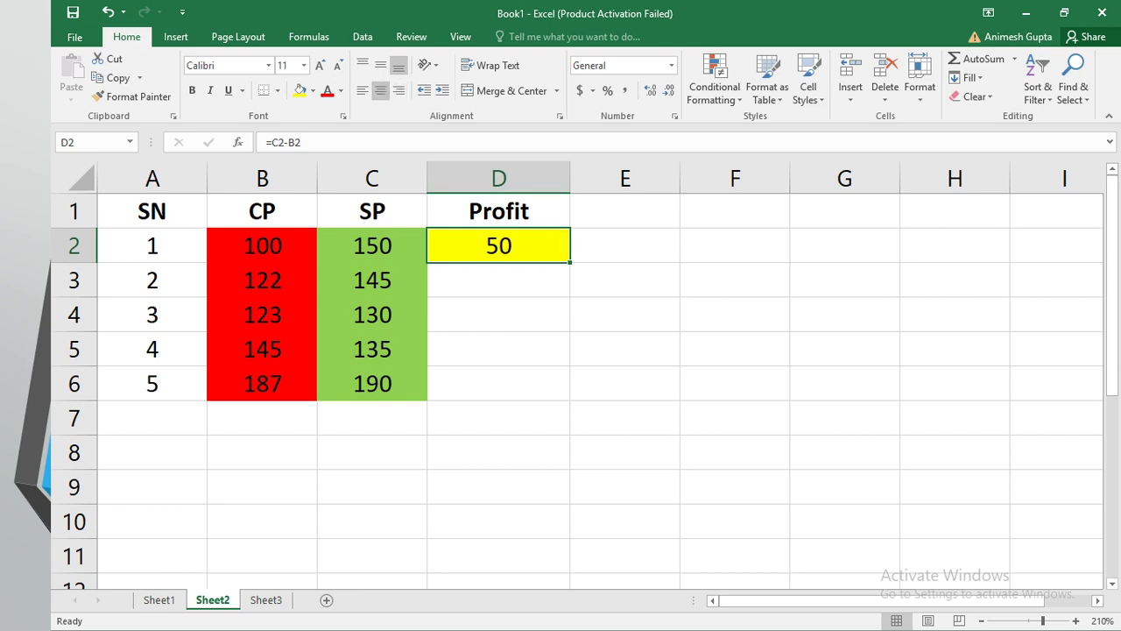
left_click(570, 261)
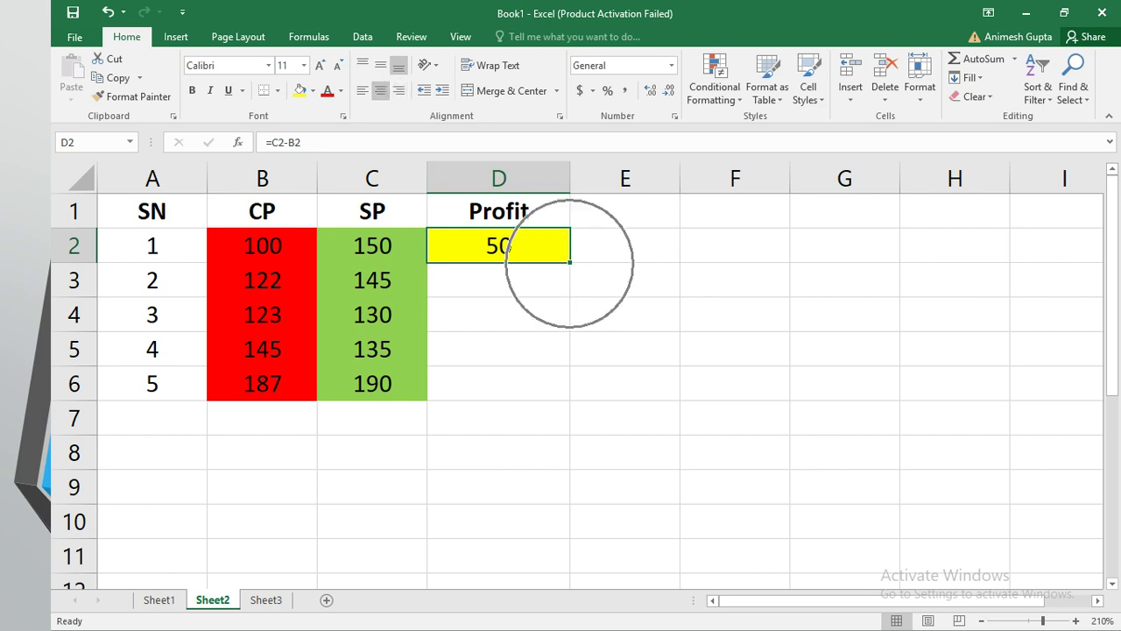
left_click_drag(570, 262, 569, 391)
left_click(498, 521)
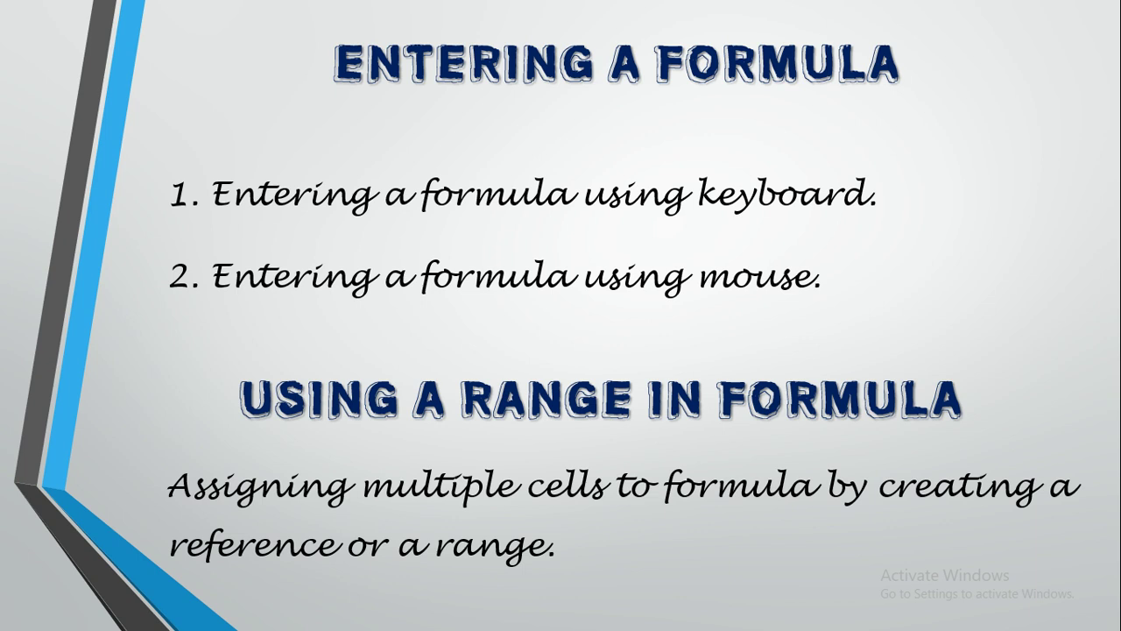
- Switch back to Excel and, on Sheet3, fill the English row, A2:D2, with yellow
key("alt+Tab")
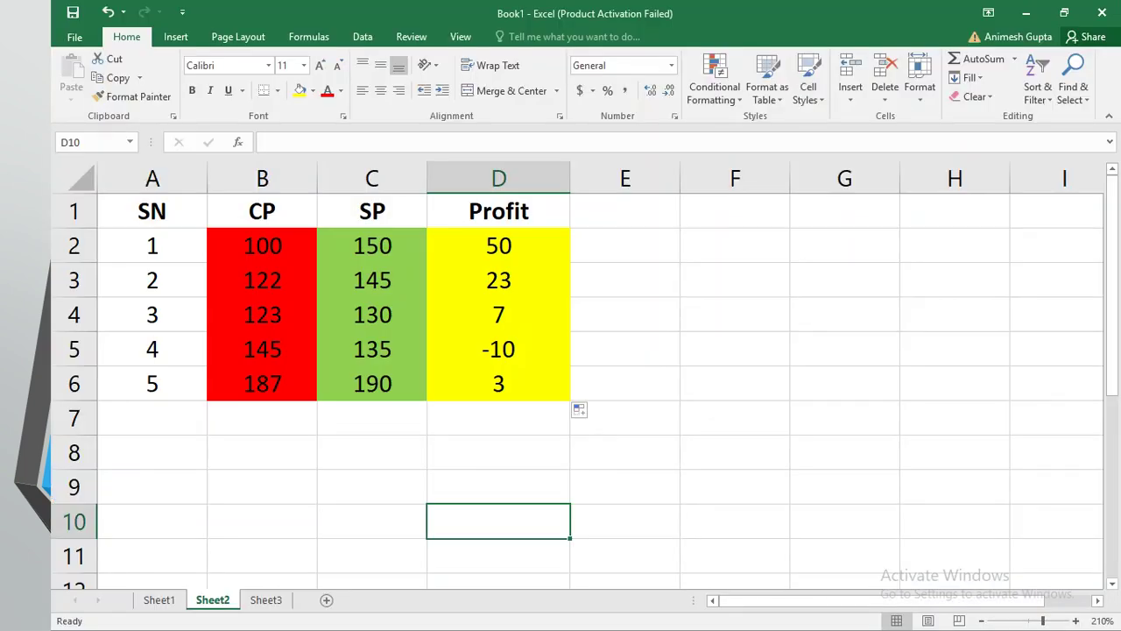
left_click(266, 601)
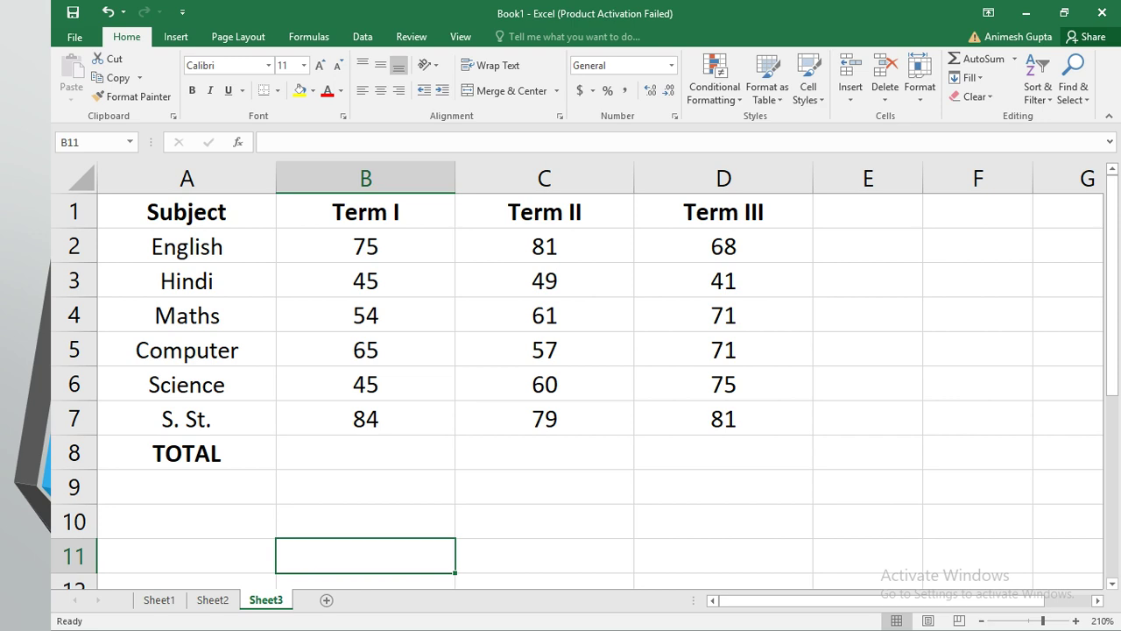
left_click_drag(186, 246, 724, 246)
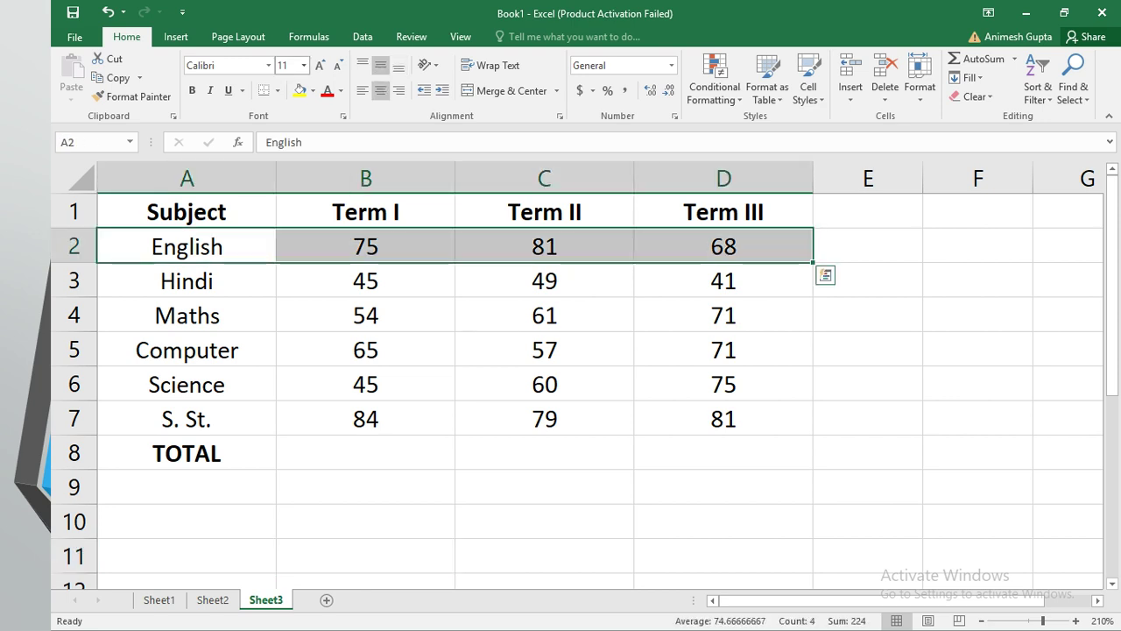
left_click(300, 91)
- Fill the Hindi row, A3:D3, with light grey and the Maths row, A4:D4, with red
left_click_drag(187, 281, 723, 281)
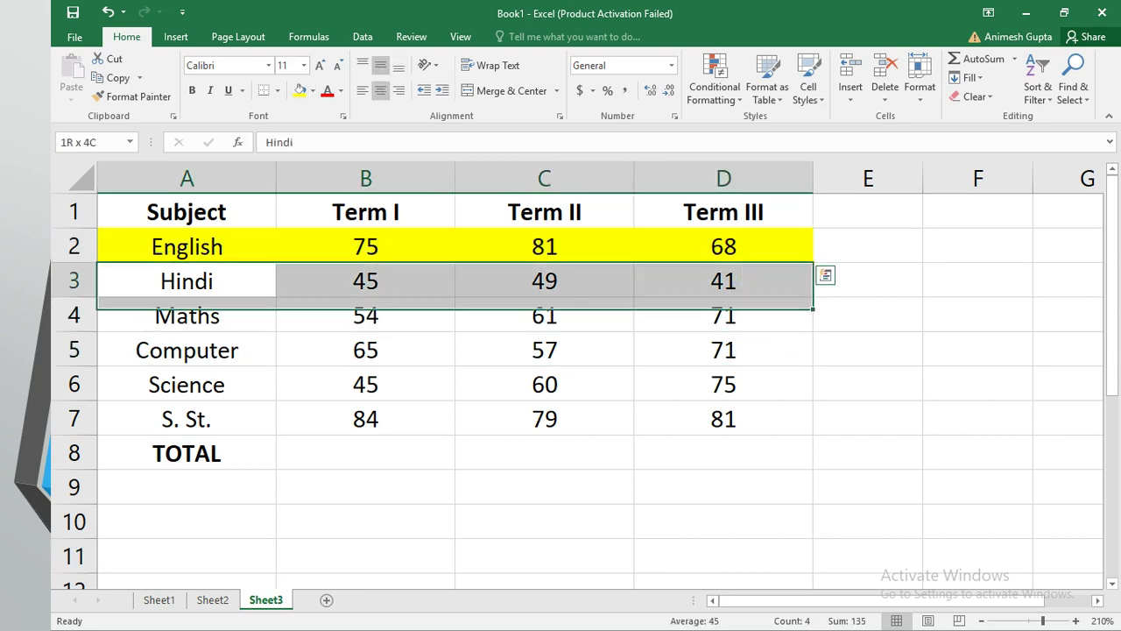
left_click(314, 90)
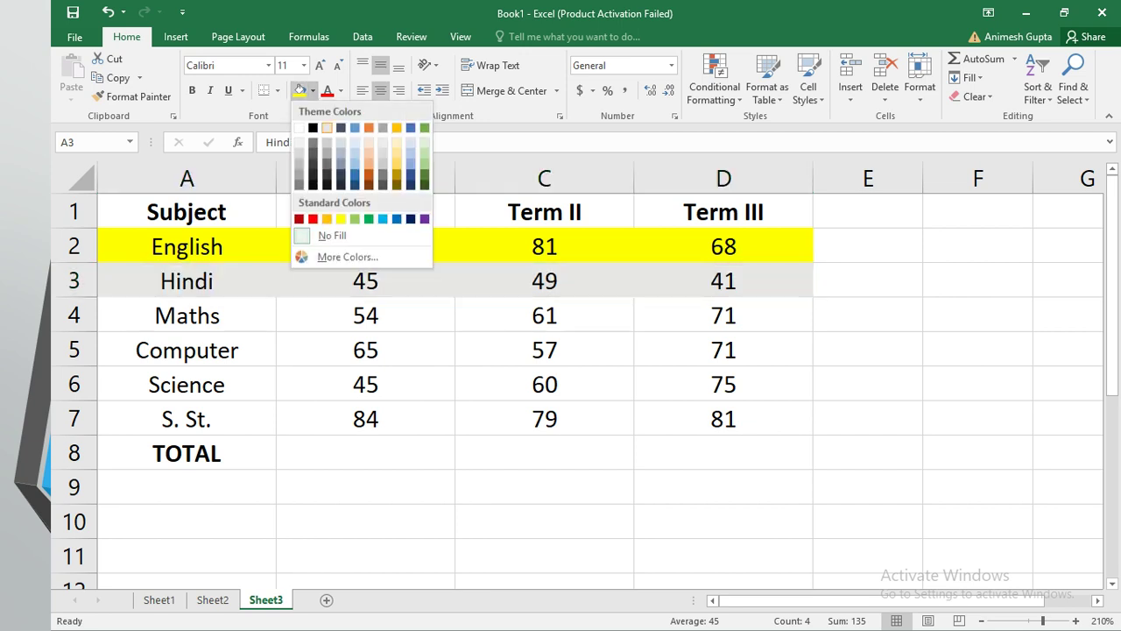
left_click(324, 125)
left_click_drag(186, 316, 723, 316)
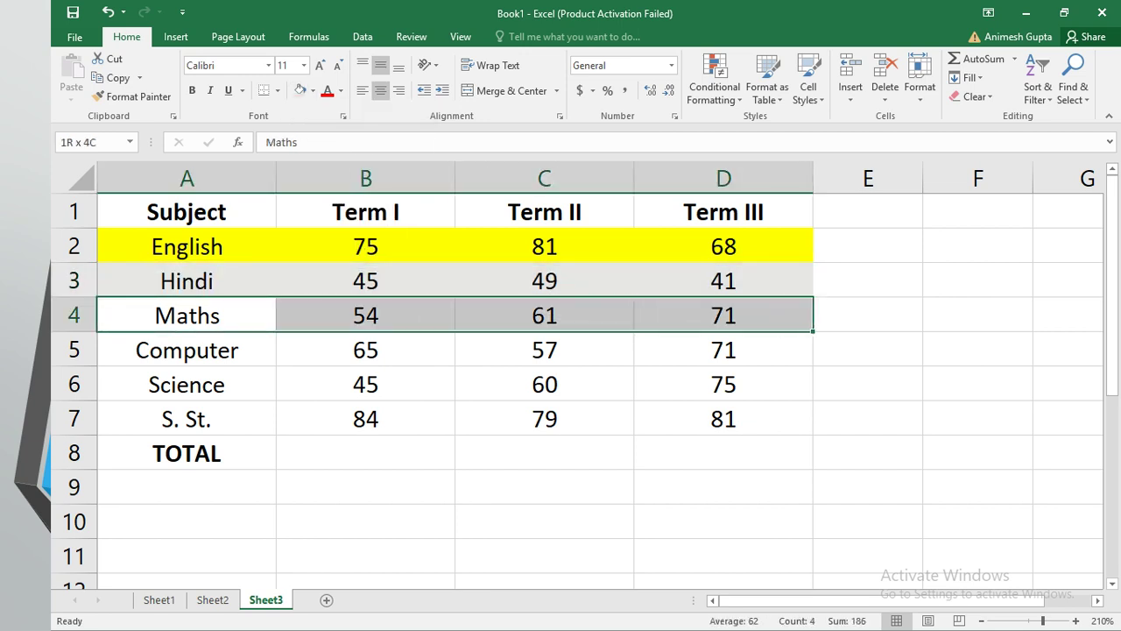
left_click(314, 90)
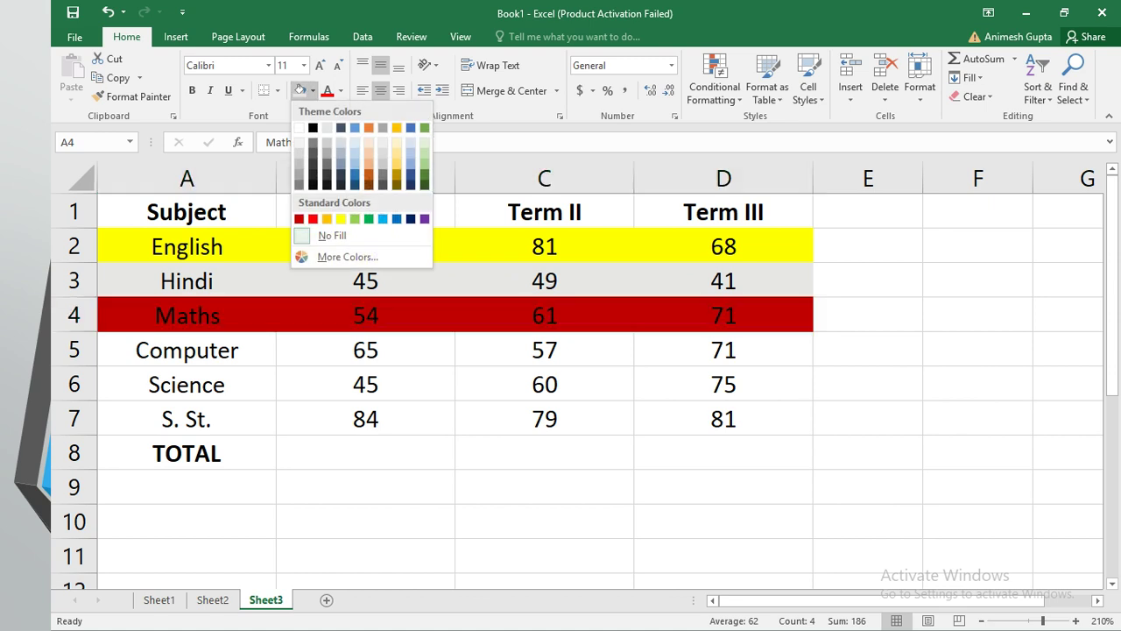
left_click(313, 218)
- Fill the Computer row, A5:D5, with light green and the Science row, A6:D6, with light blue
left_click_drag(187, 350, 724, 350)
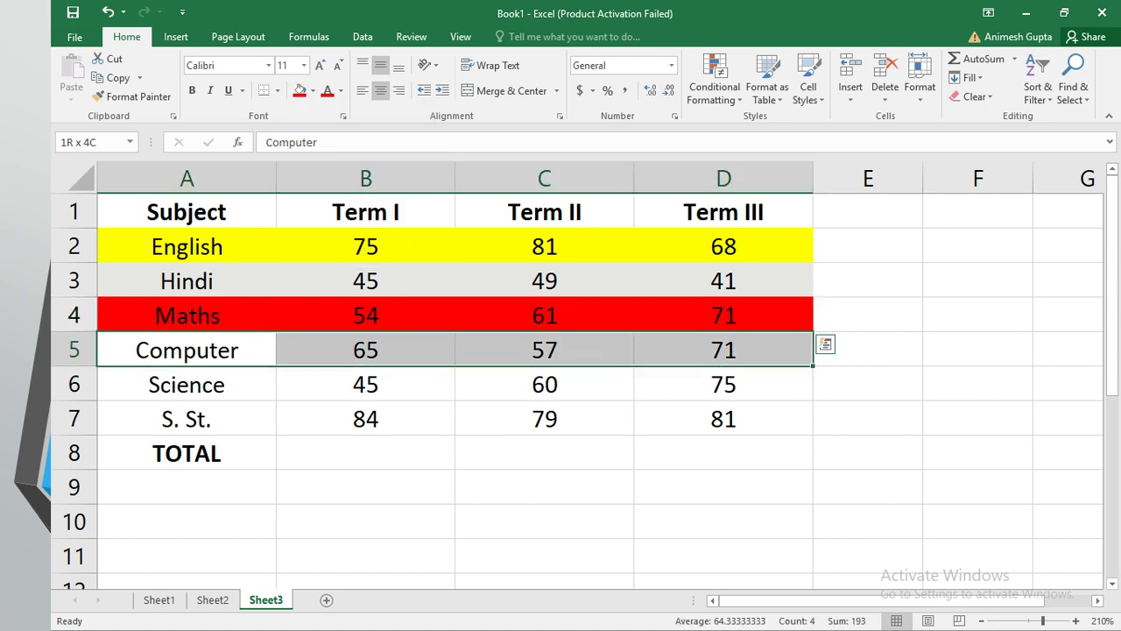
left_click(314, 90)
left_click(357, 218)
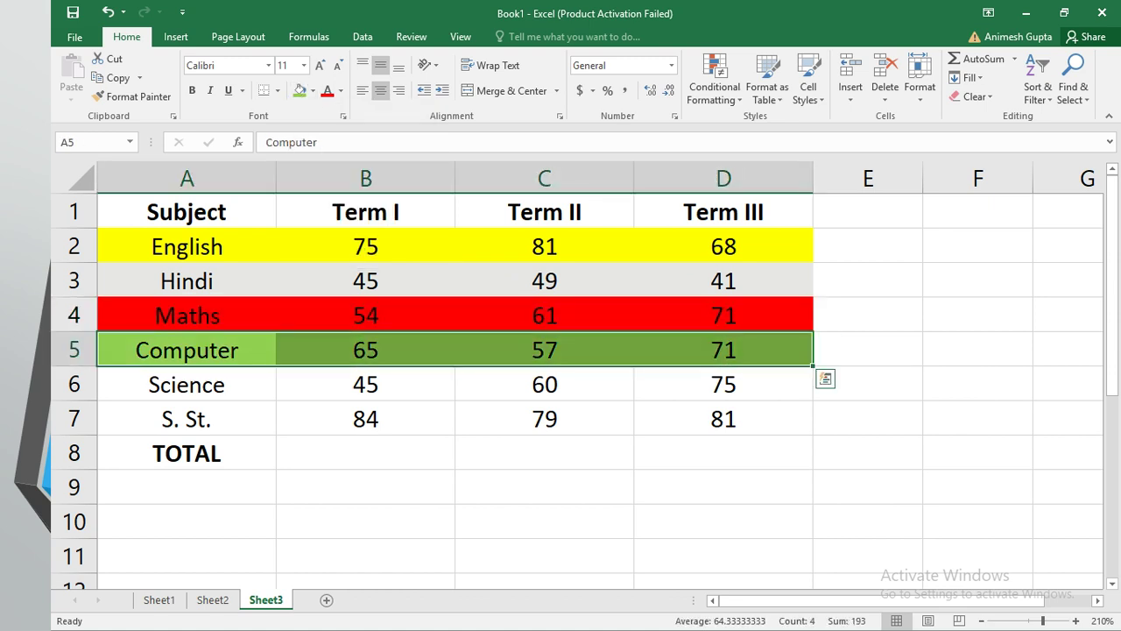
left_click(187, 384)
left_click_drag(187, 385, 723, 385)
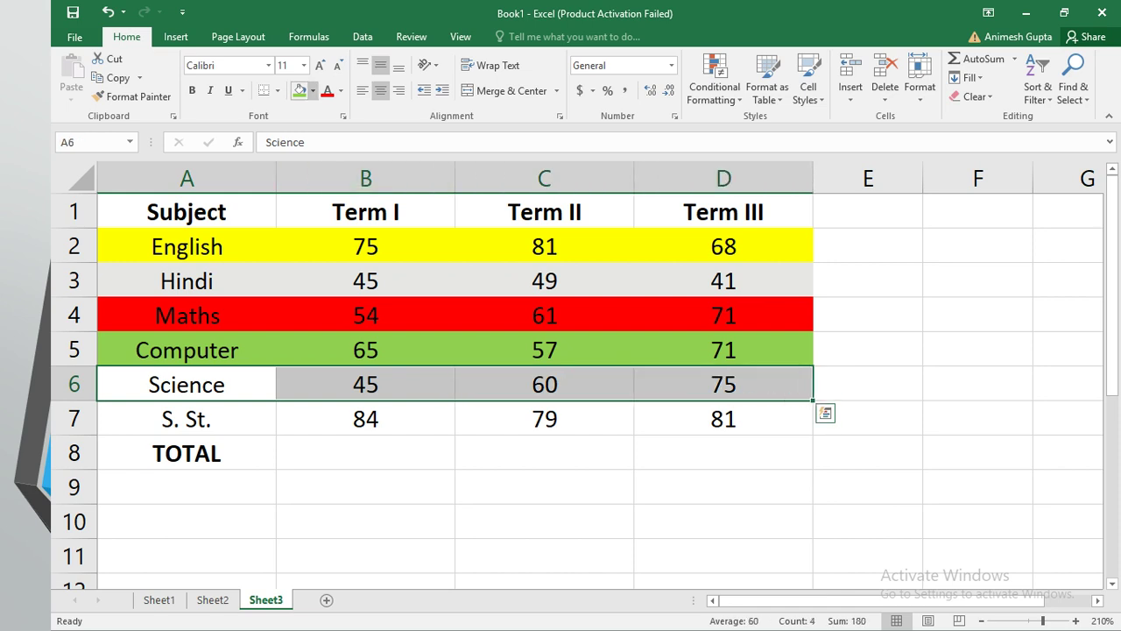
left_click(312, 90)
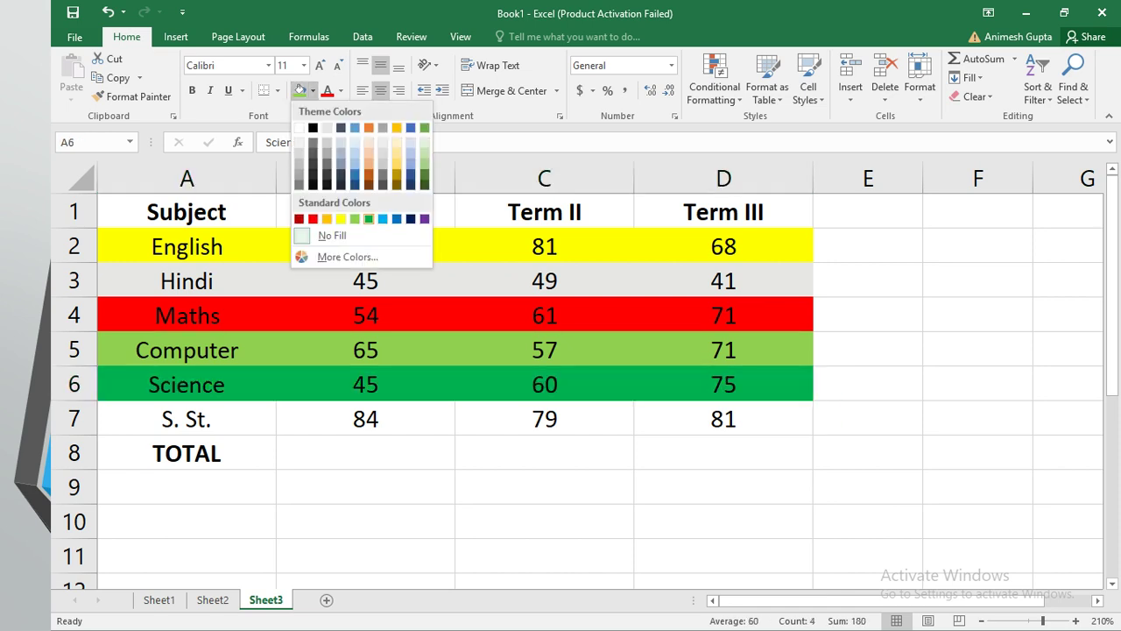
left_click(383, 218)
- Fill the S. St. row, A7:D7, with light orange
left_click_drag(186, 419, 724, 419)
left_click(313, 90)
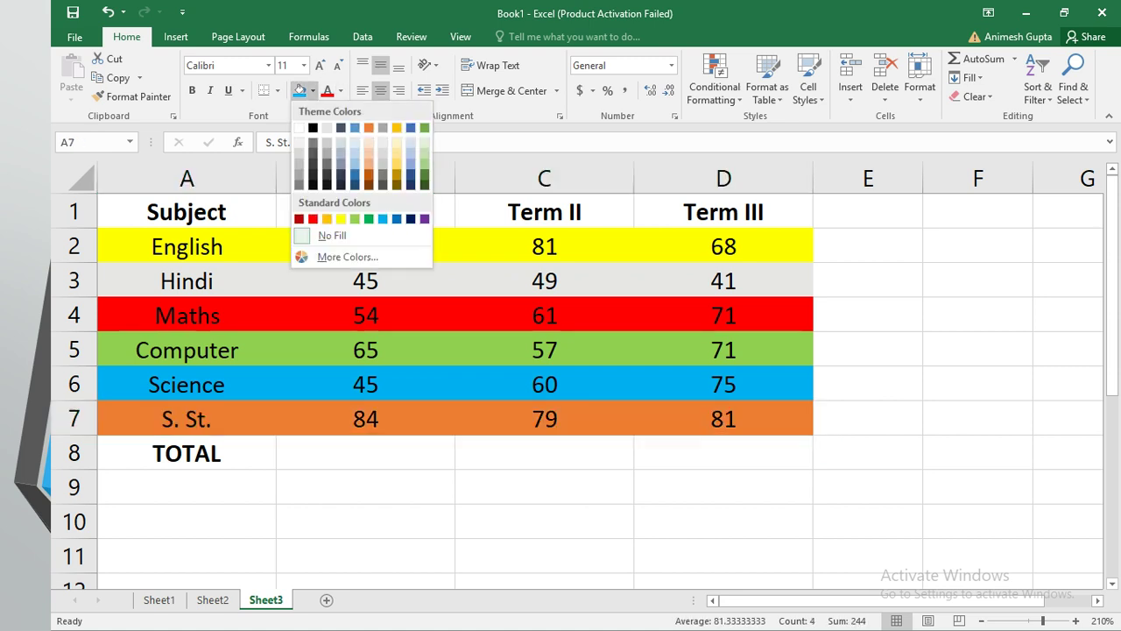
left_click(425, 218)
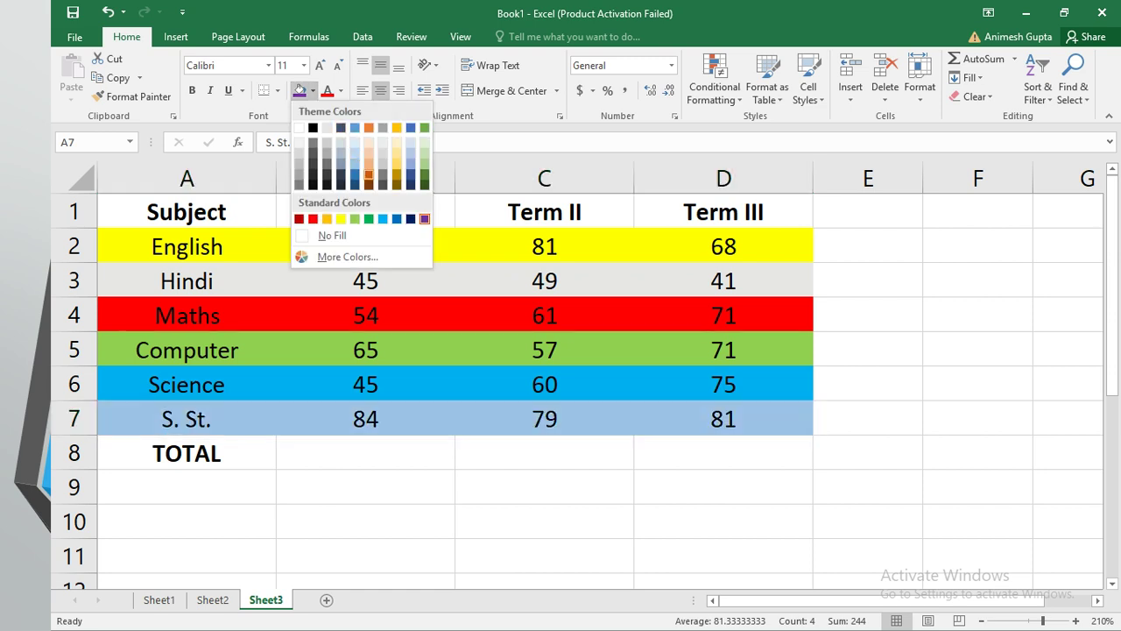
left_click(369, 159)
left_click(977, 315)
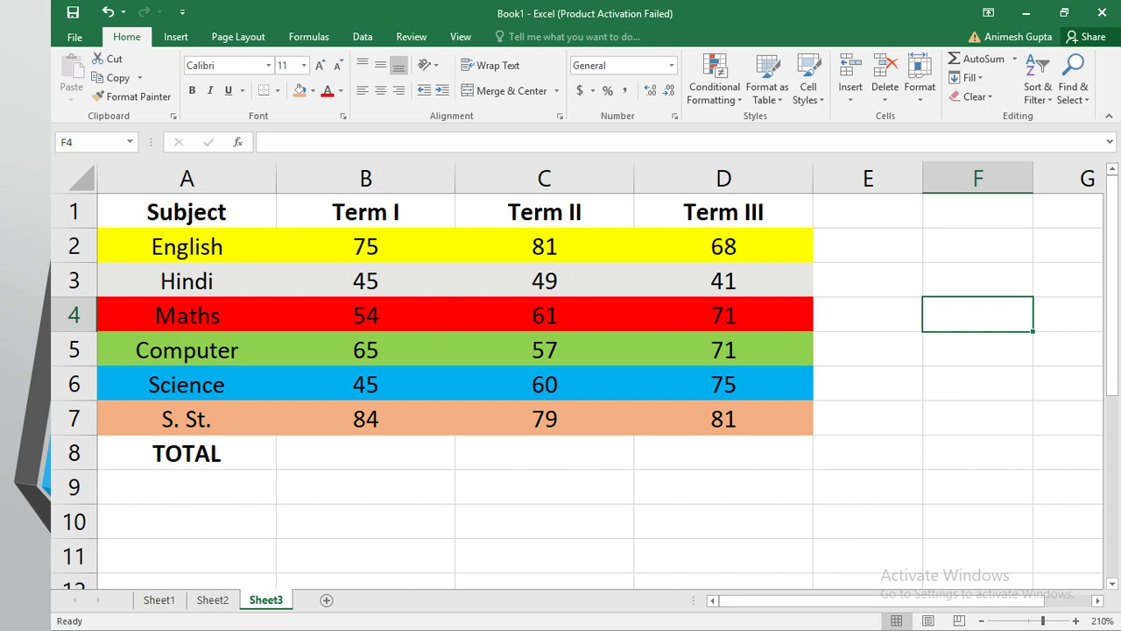
- Increase the font size of the TOTAL label in A8 to 16
left_click(186, 454)
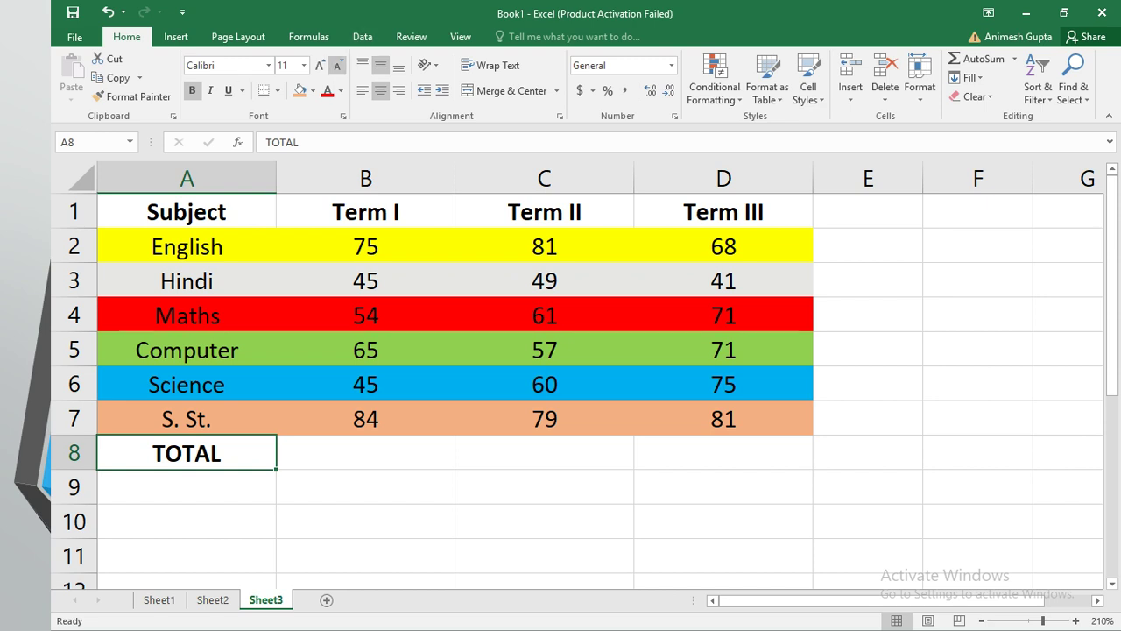
left_click(320, 66)
left_click(319, 66)
left_click(319, 66)
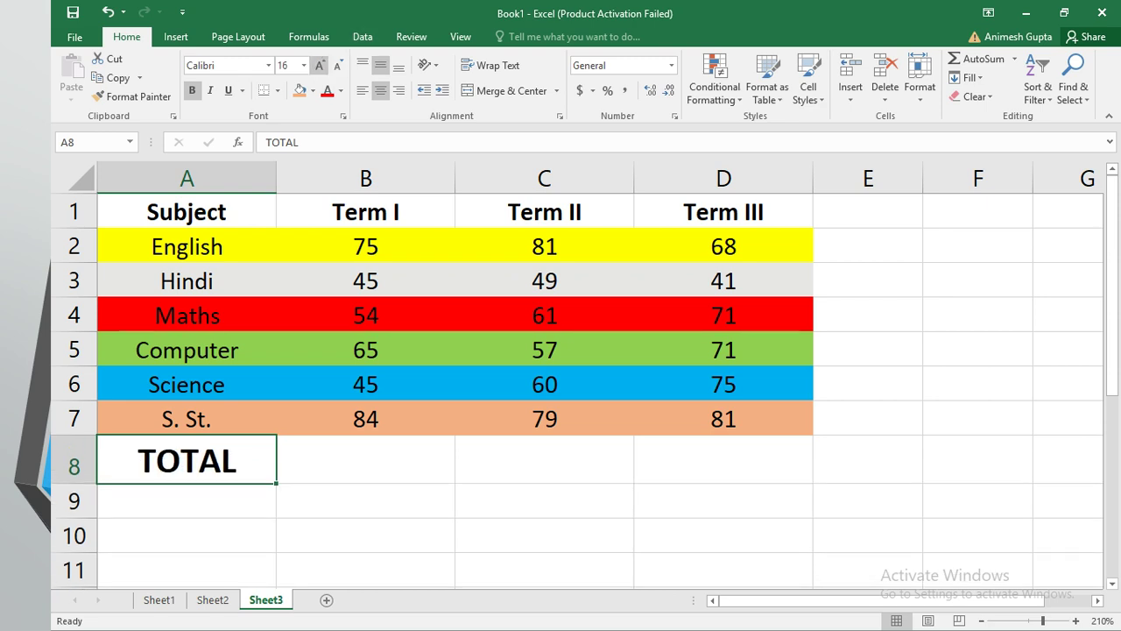
- Examine the marks in each of the three term columns and the matching total cells, B8:D8
left_click(365, 459)
left_click(544, 460)
left_click(723, 459)
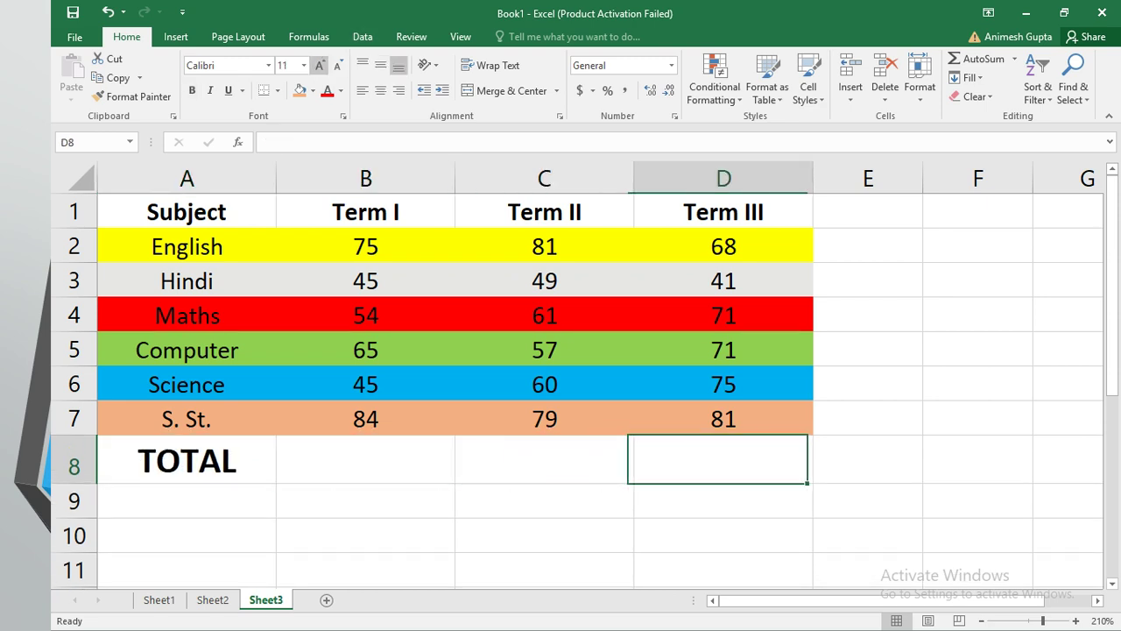
left_click_drag(365, 246, 365, 419)
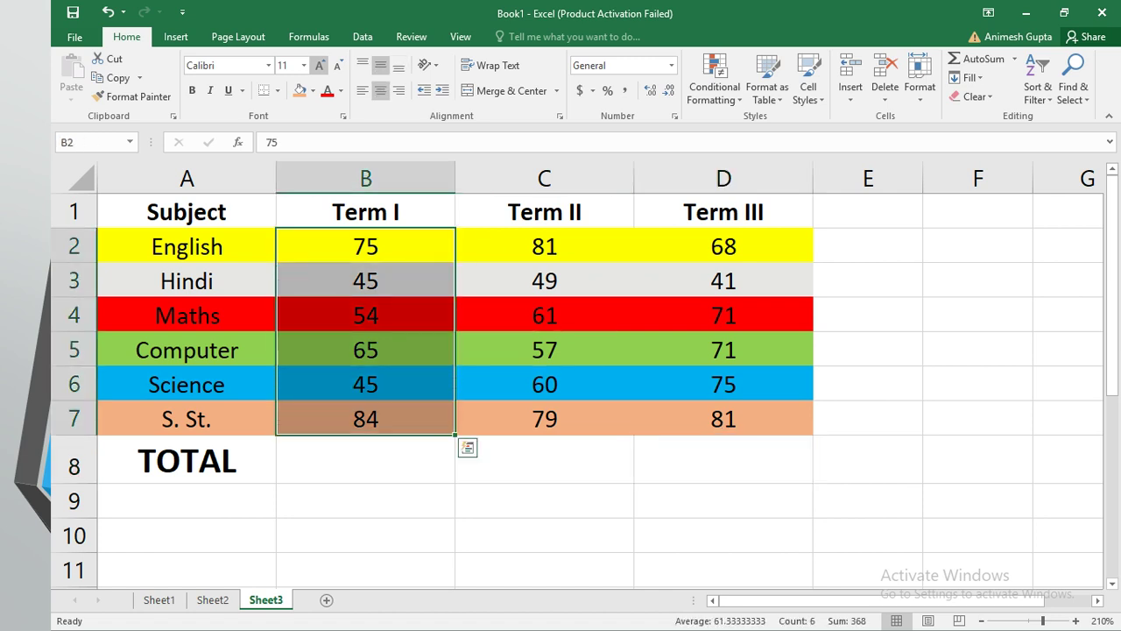
left_click(365, 459)
left_click_drag(544, 246, 544, 459)
left_click(544, 459)
left_click_drag(723, 246, 723, 419)
left_click(724, 459)
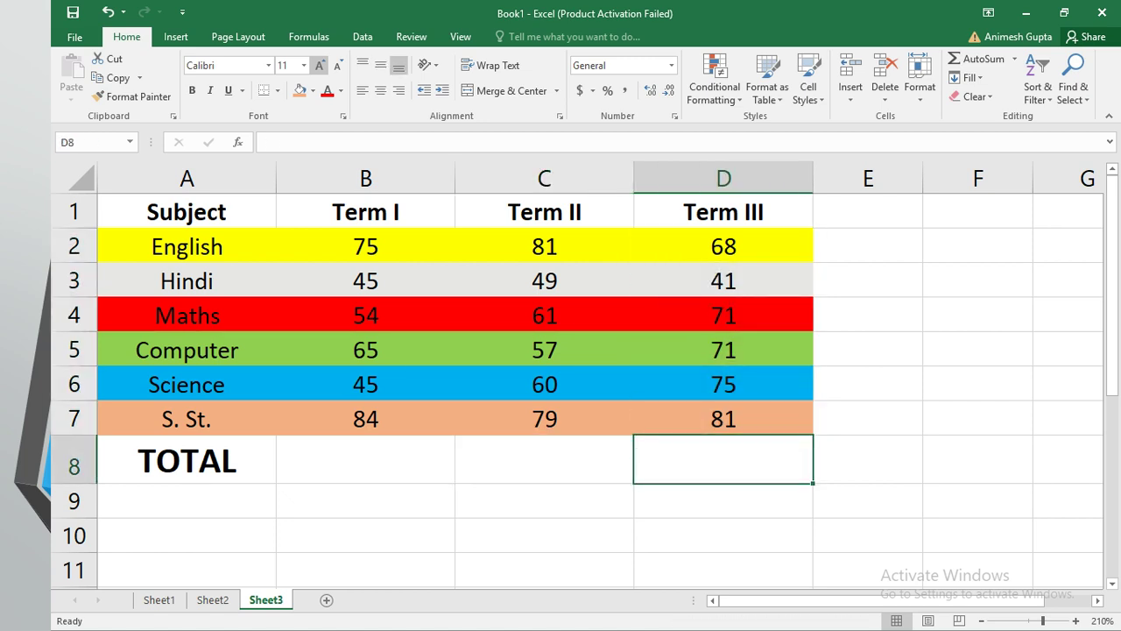
left_click(366, 246)
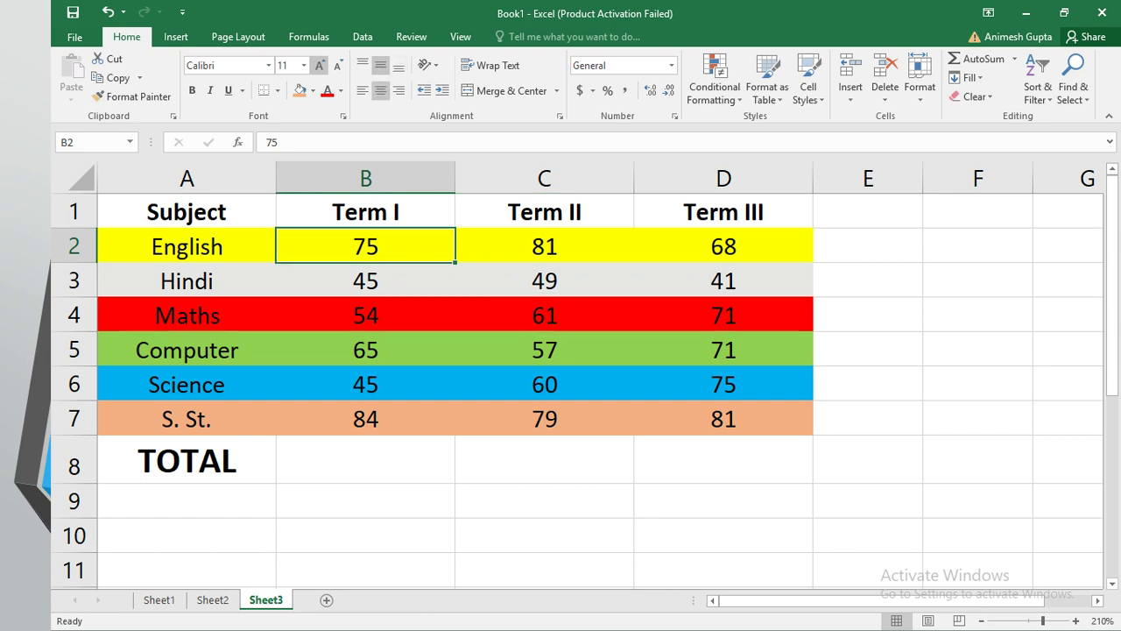
left_click_drag(366, 246, 387, 411)
key("ctrl+q")
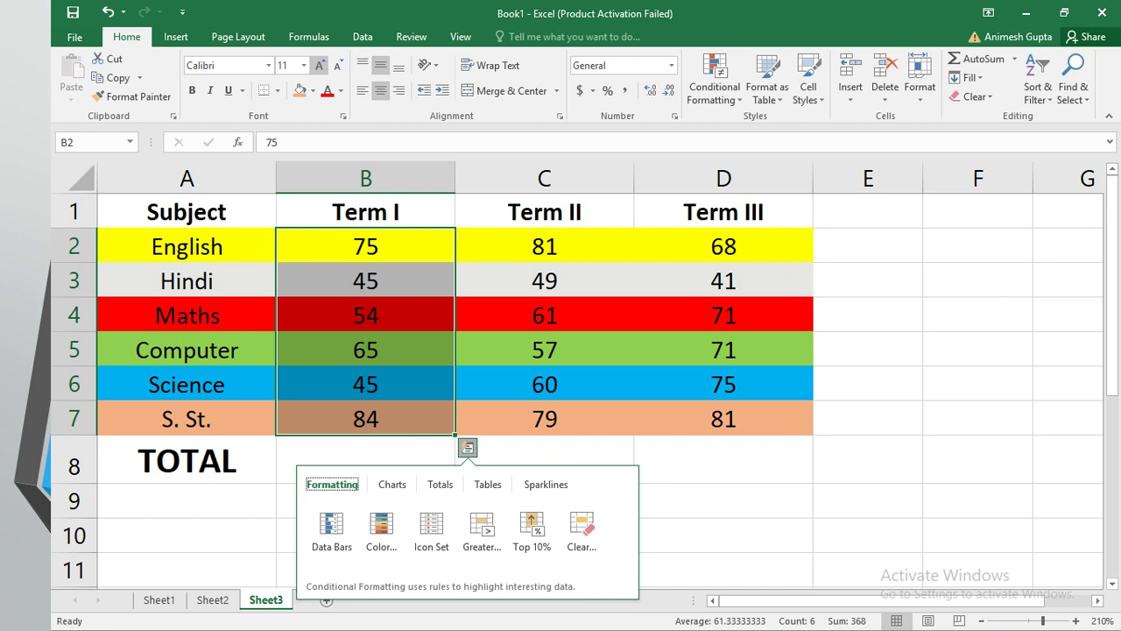
left_click(979, 501)
- Total the Term I marks in B8 with the range formula =SUM(B2:B7)
left_click_drag(366, 246, 366, 418)
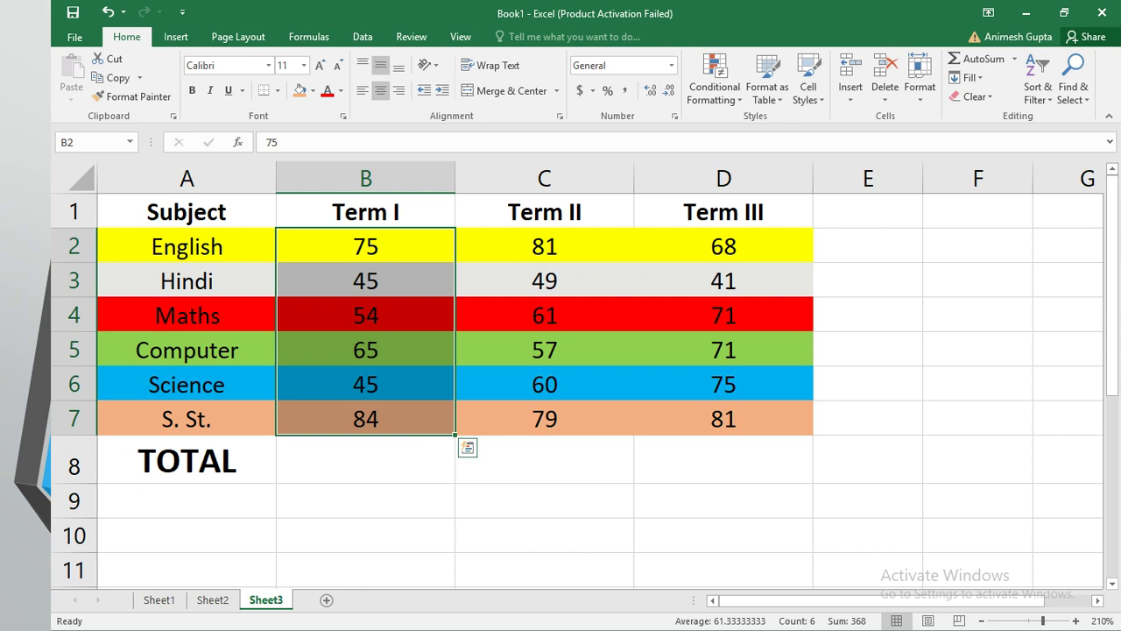
left_click(366, 460)
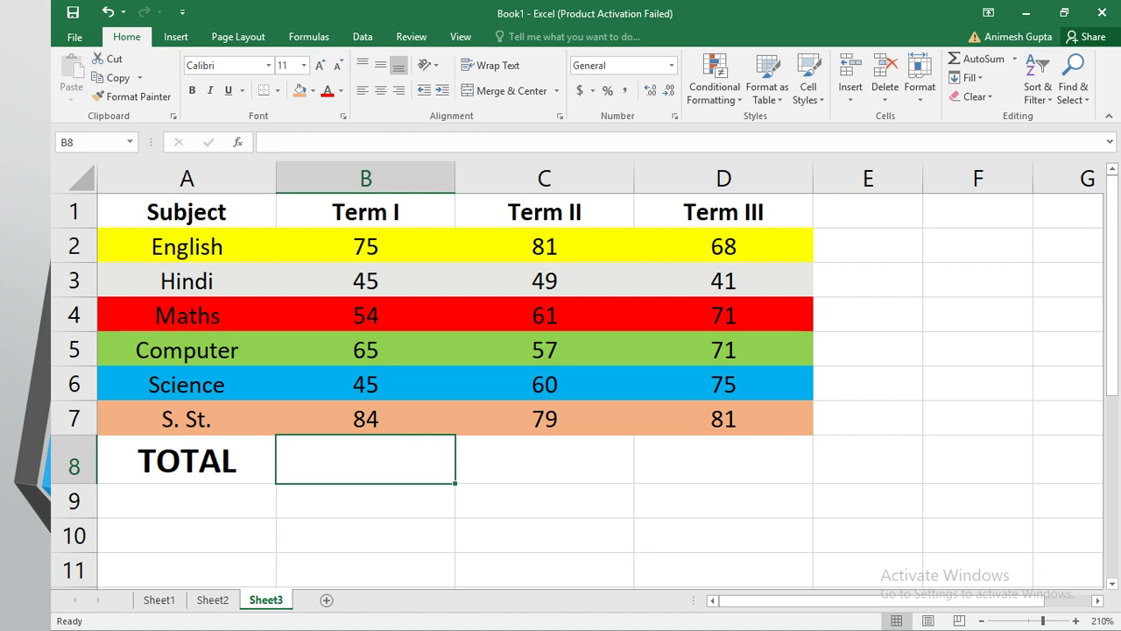
type("=")
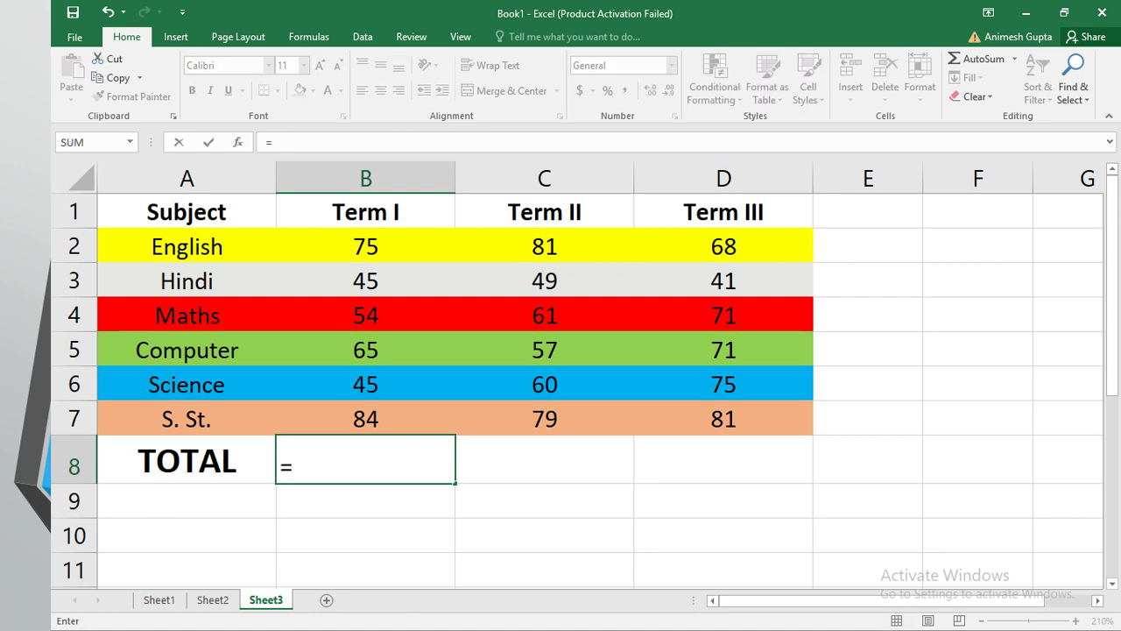
type("SUM")
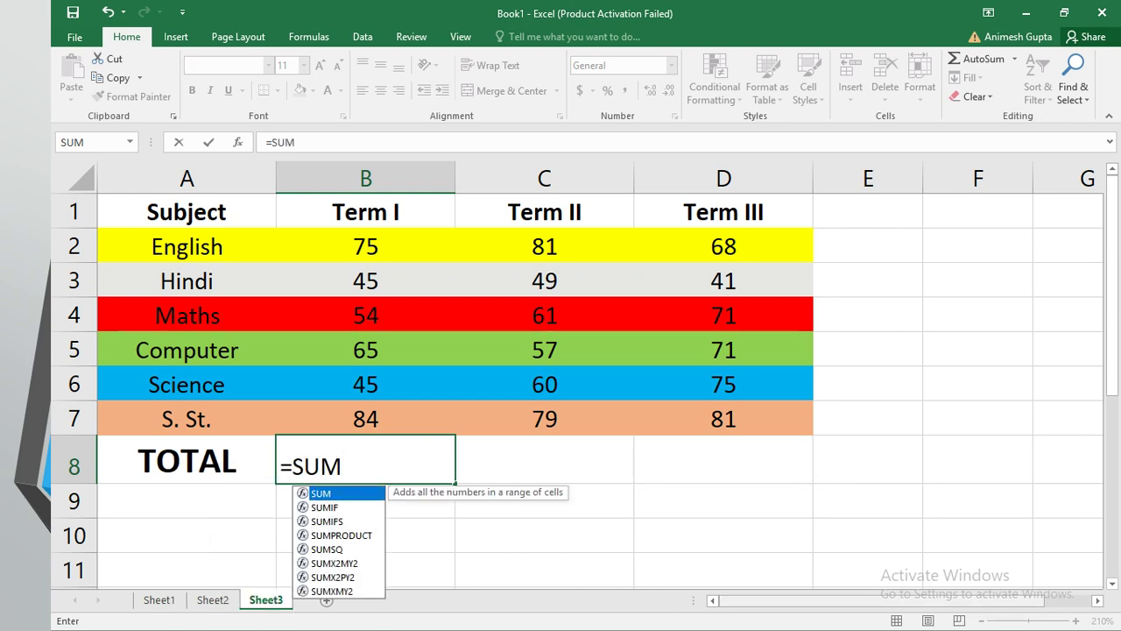
type("(")
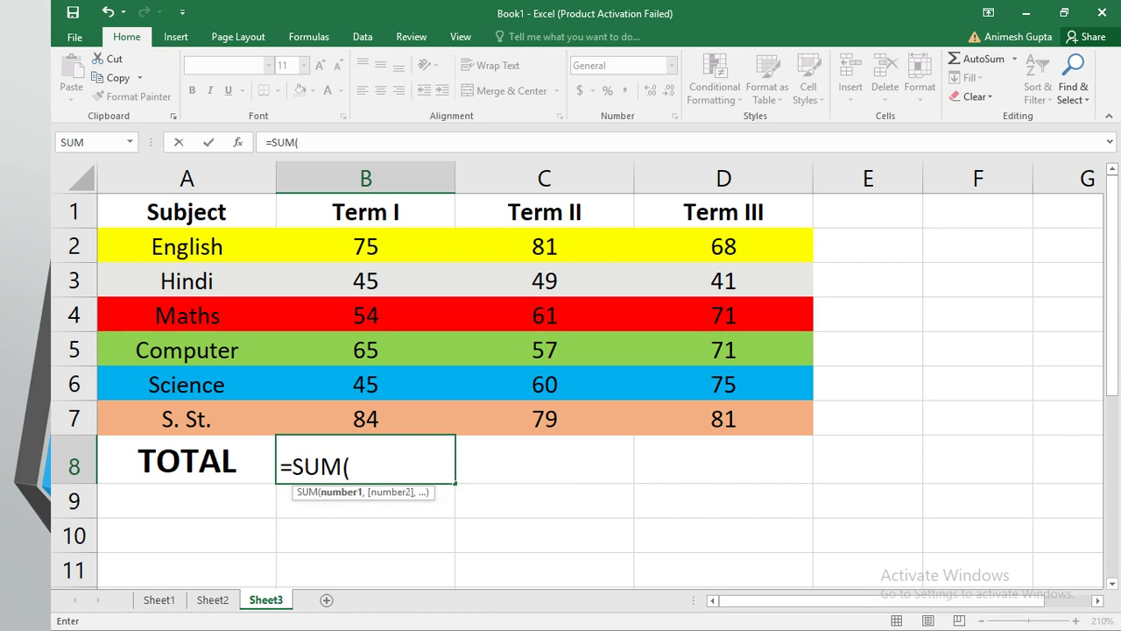
left_click(365, 247)
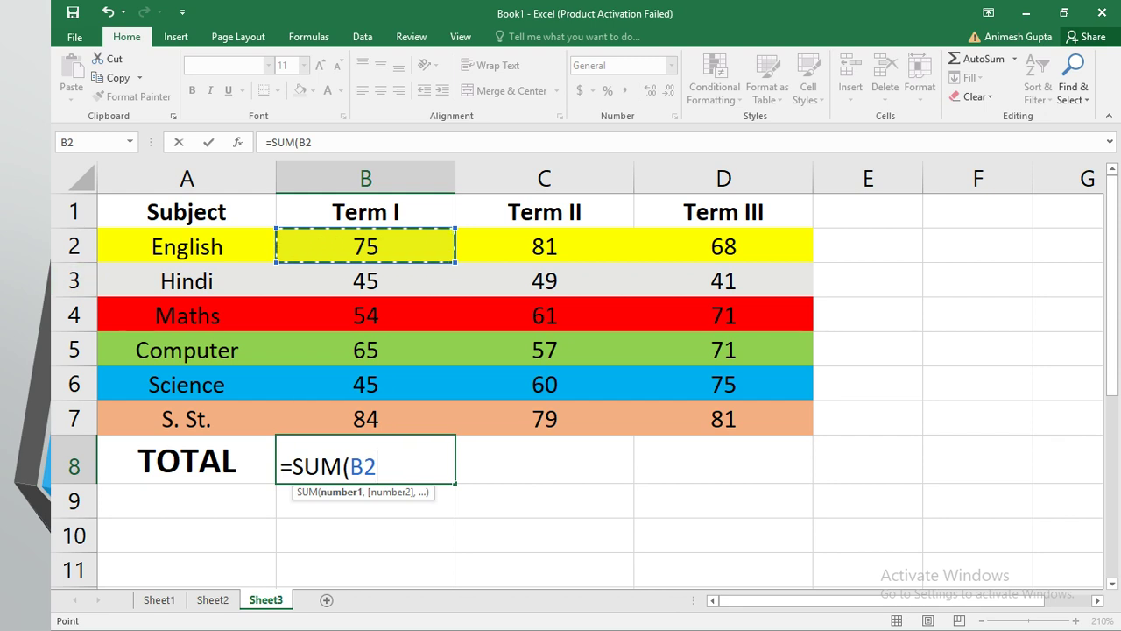
left_click(365, 418)
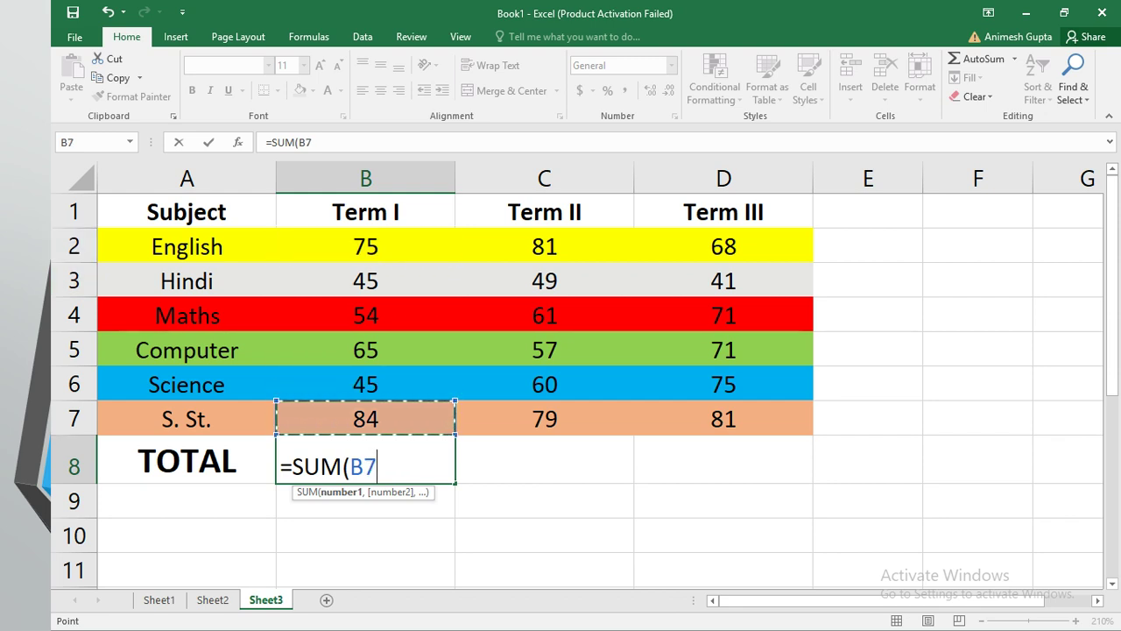
key("BackSpace")
type("2:b7")
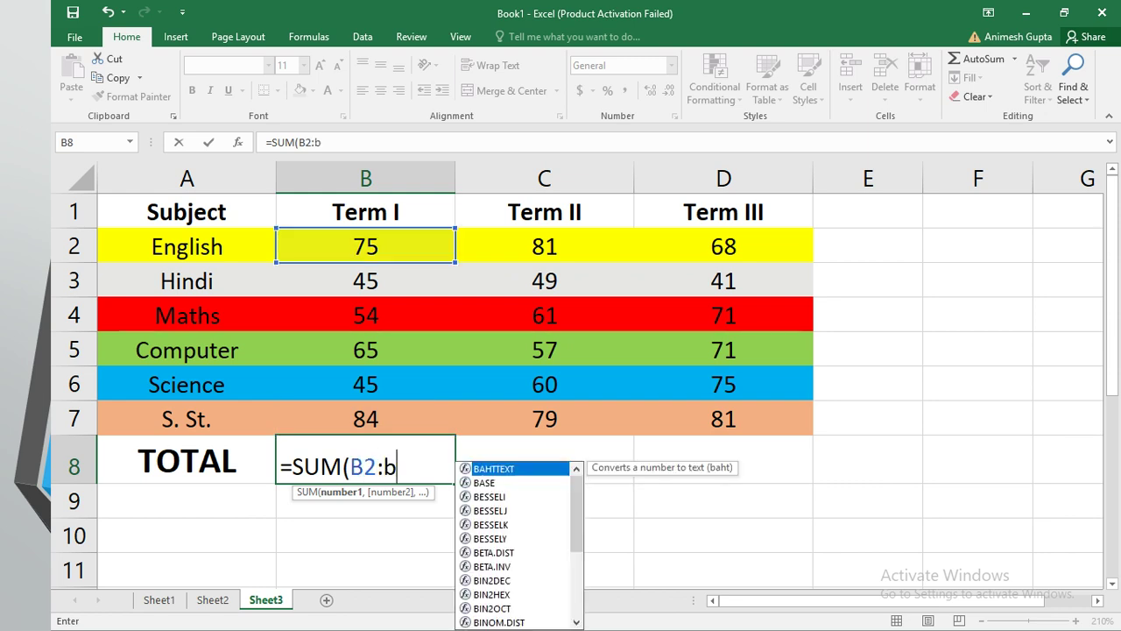
key("BackSpace")
key("BackSpace")
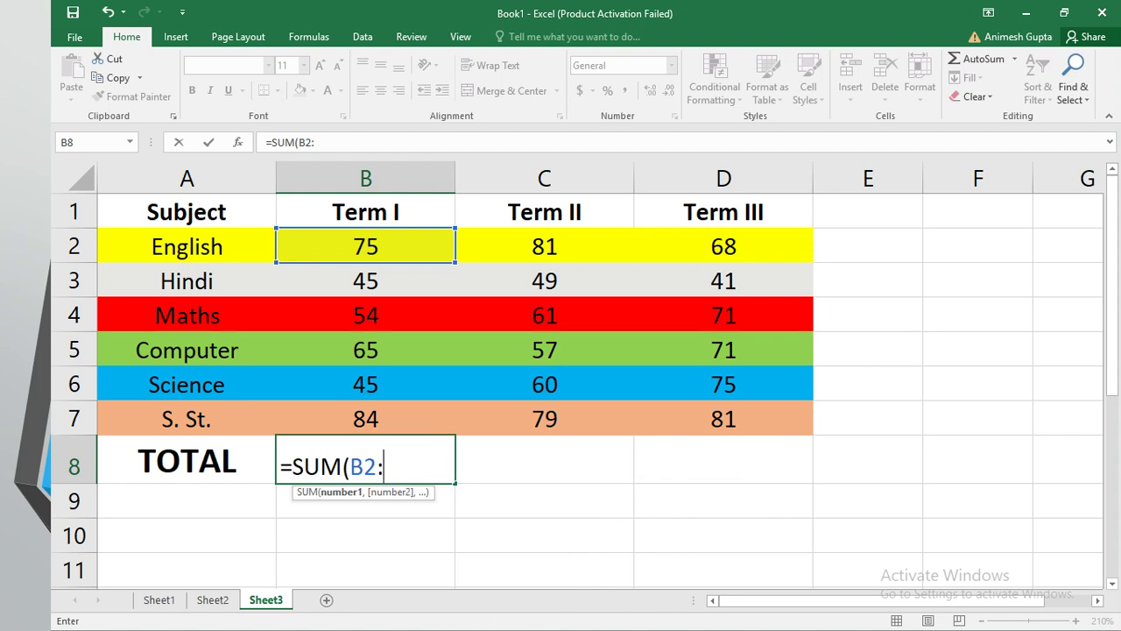
type("B7")
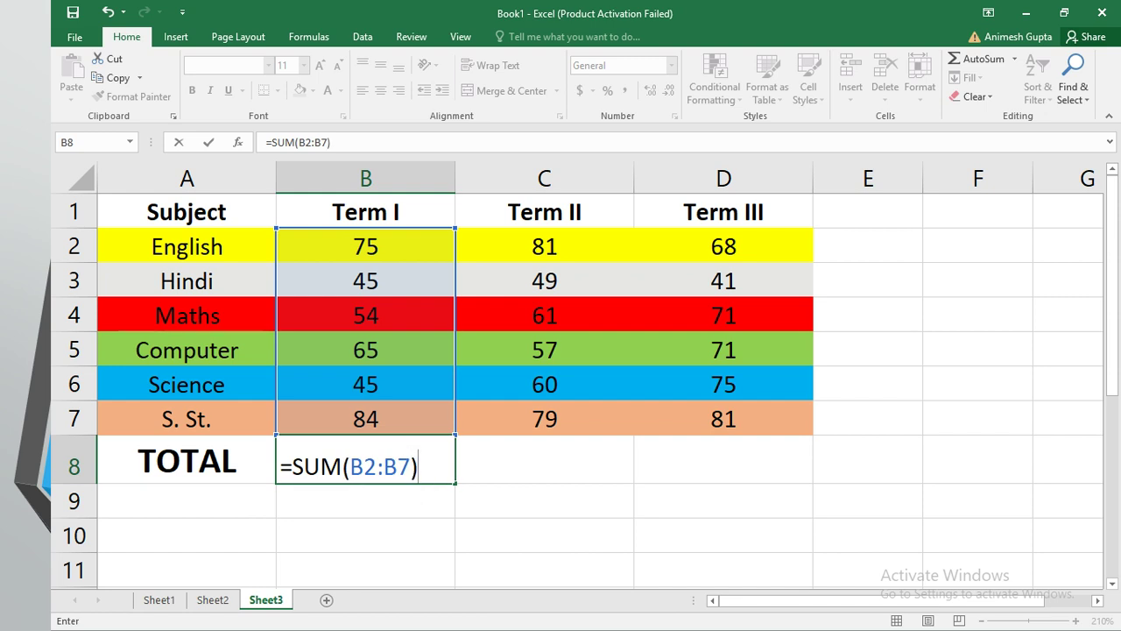
key("Return")
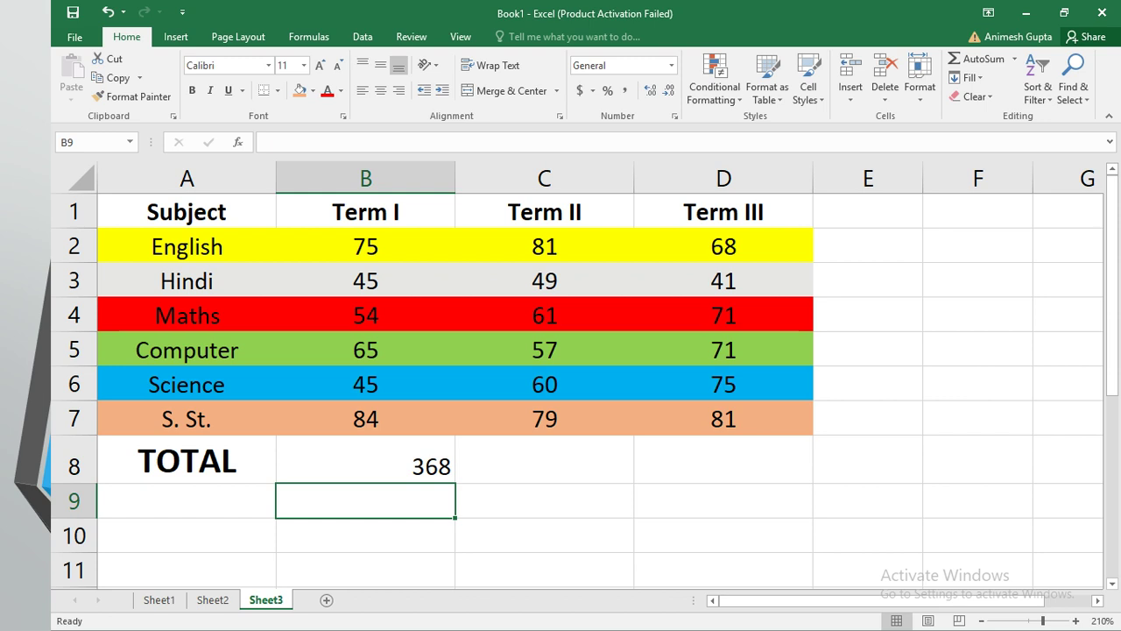
left_click(365, 460)
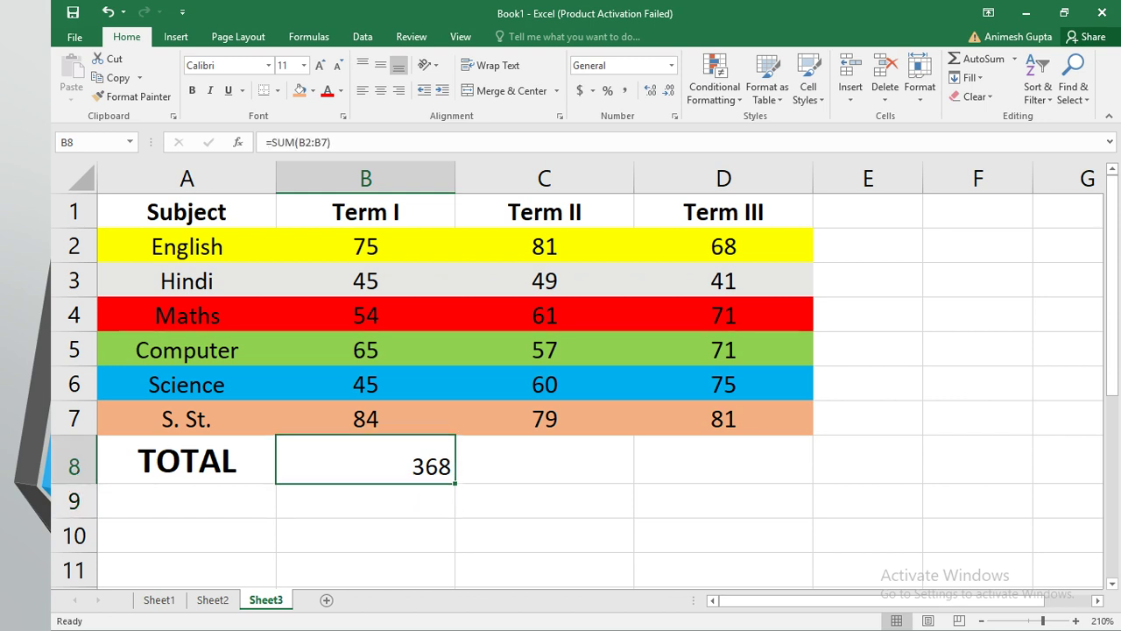
- Fill the TOTAL row, A8:D8, with light green and centre its contents horizontally
left_click_drag(187, 460, 724, 460)
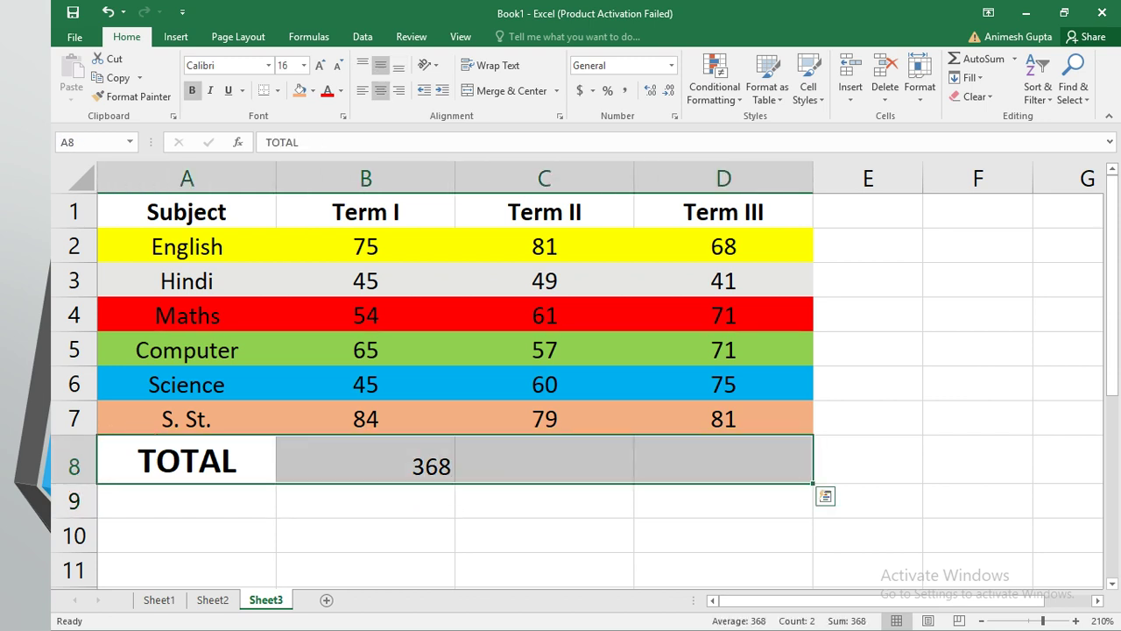
left_click(313, 90)
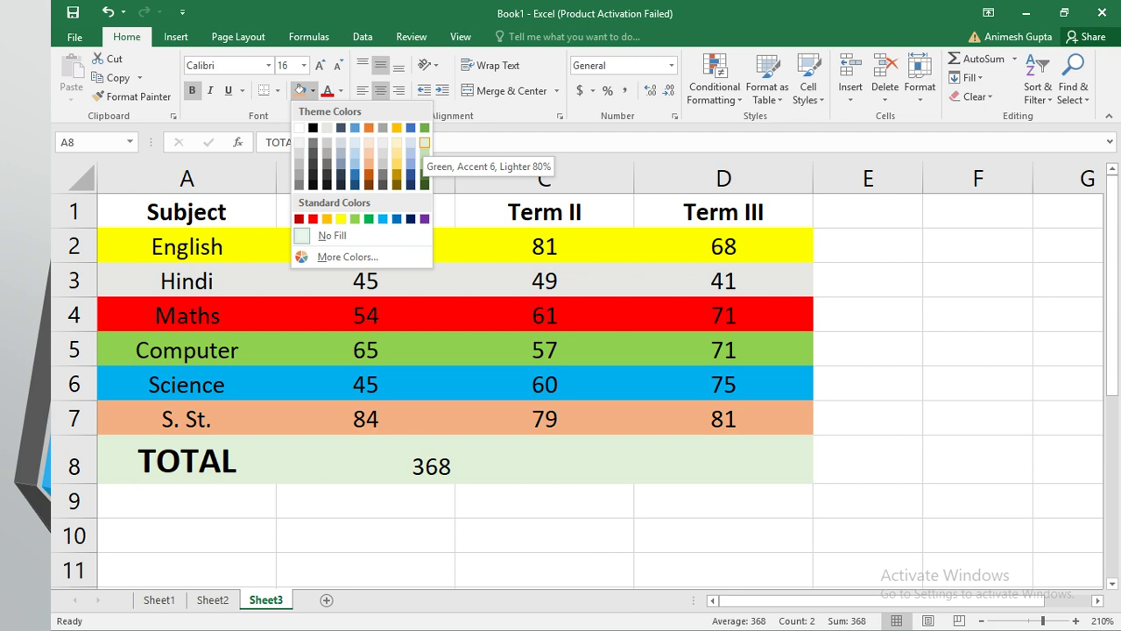
left_click(425, 154)
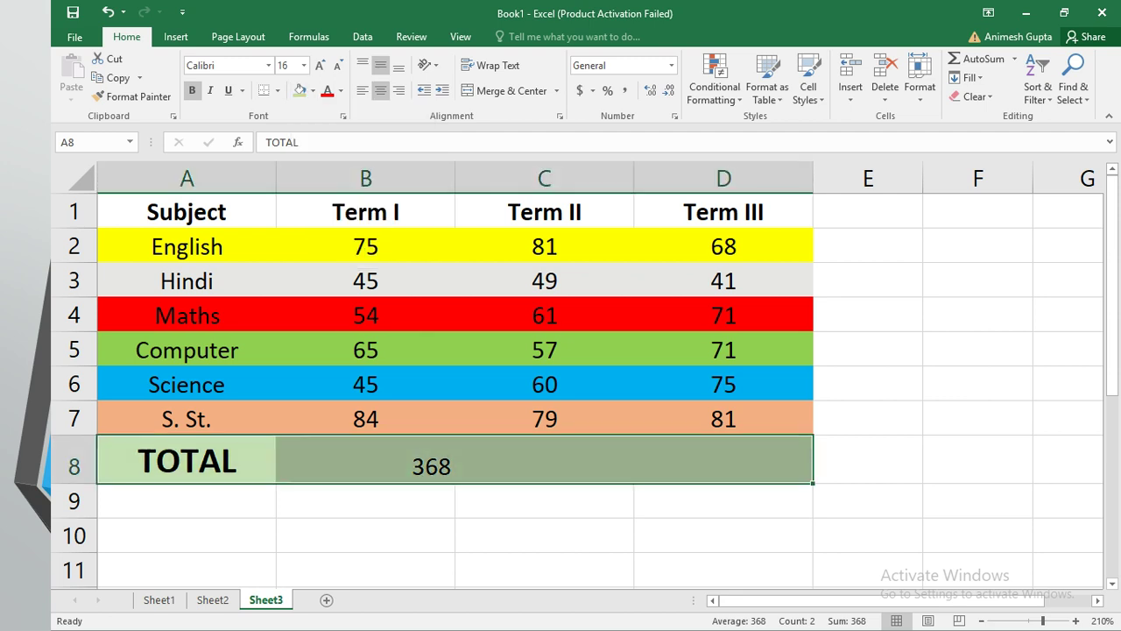
left_click(362, 91)
left_click(380, 91)
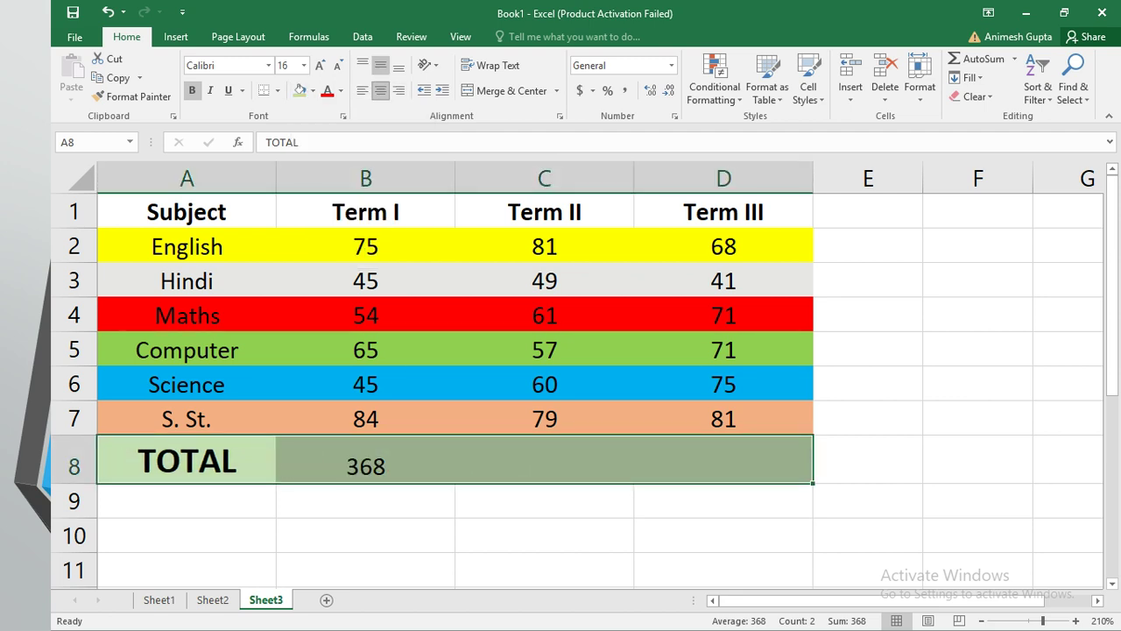
left_click(544, 501)
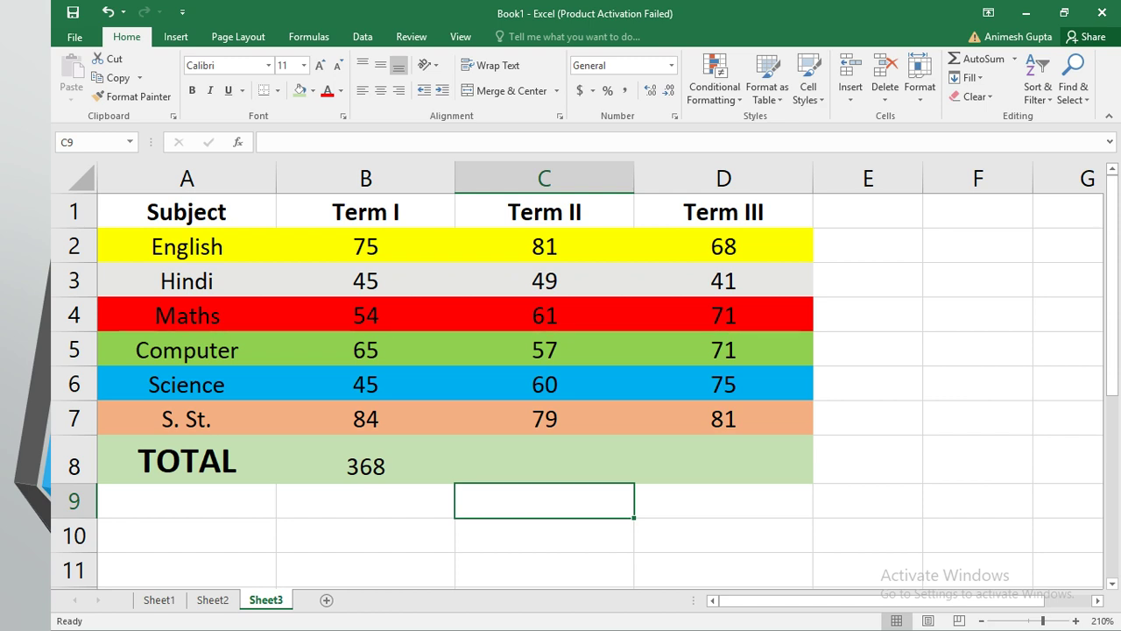
- Total the Term II marks in C8 with the range formula =SUM(C2:C7)
left_click_drag(544, 246, 544, 418)
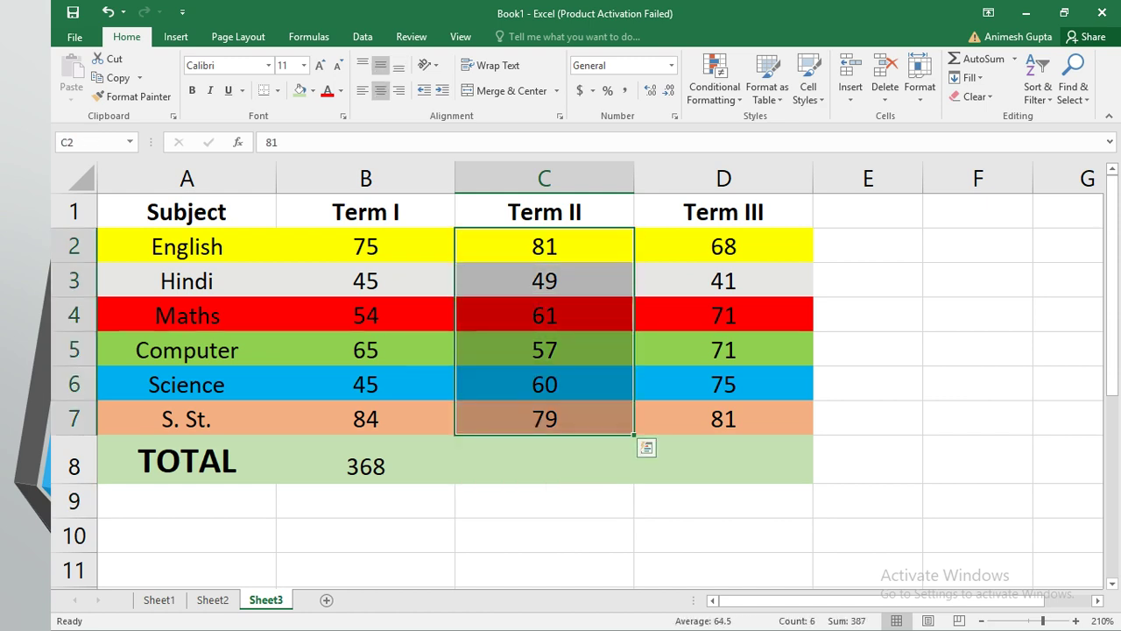
left_click(544, 458)
type("=")
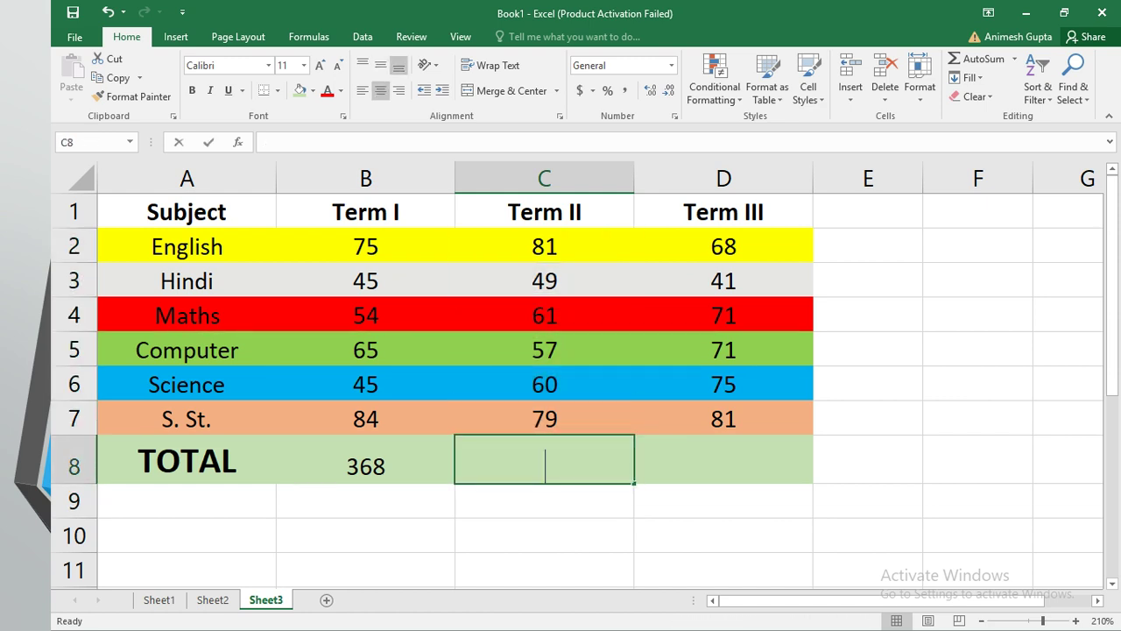
type("SUM")
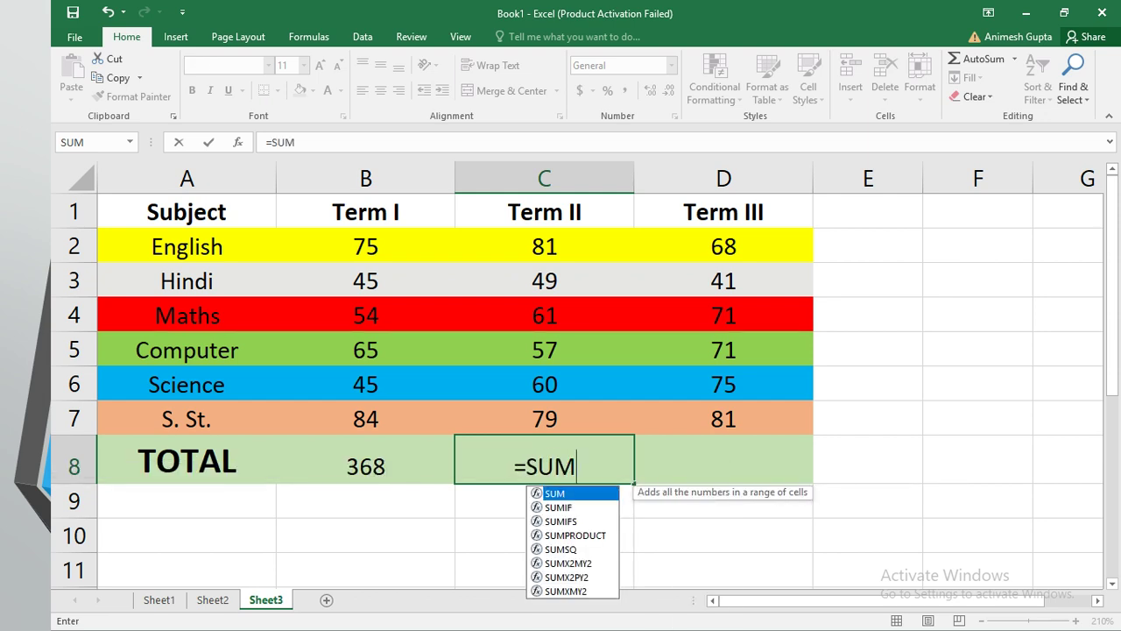
type("(")
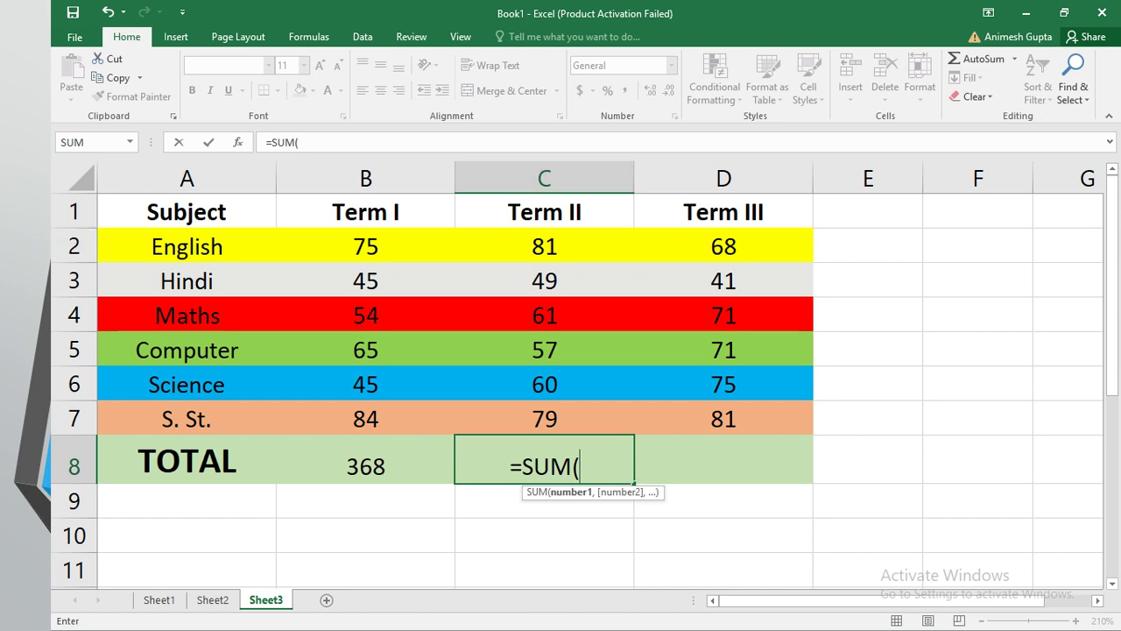
type("C2")
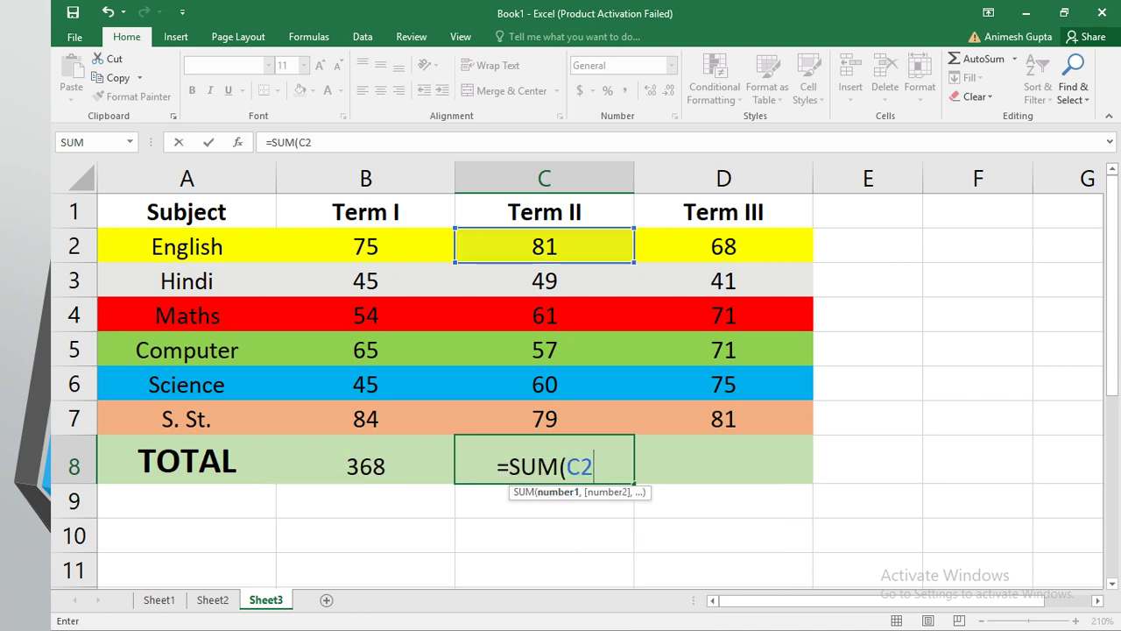
type(":C")
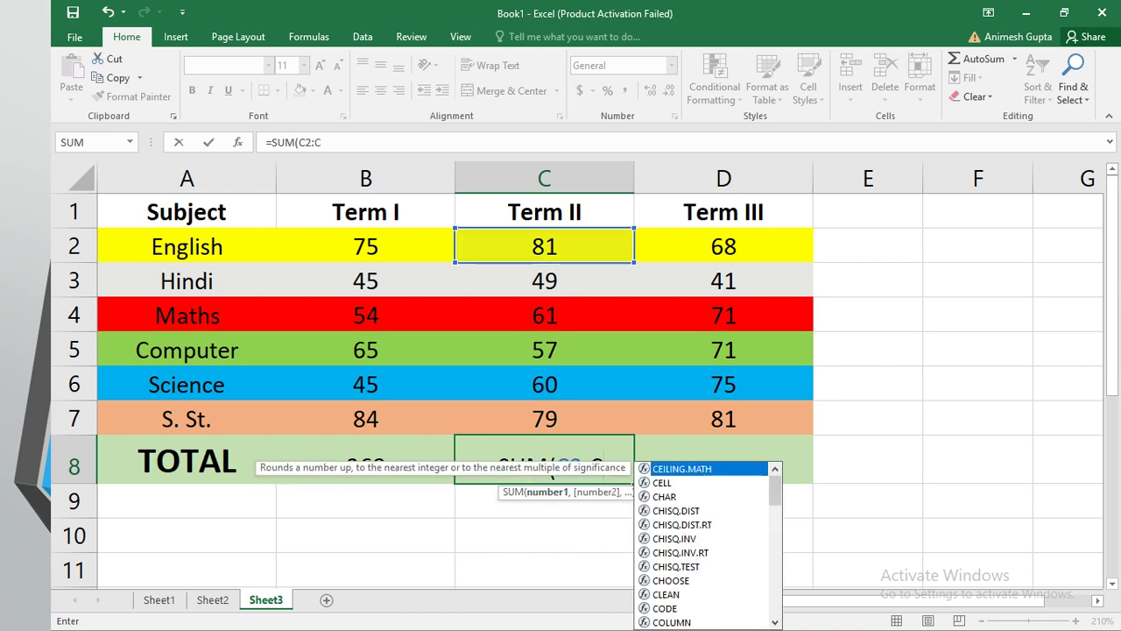
type("7)")
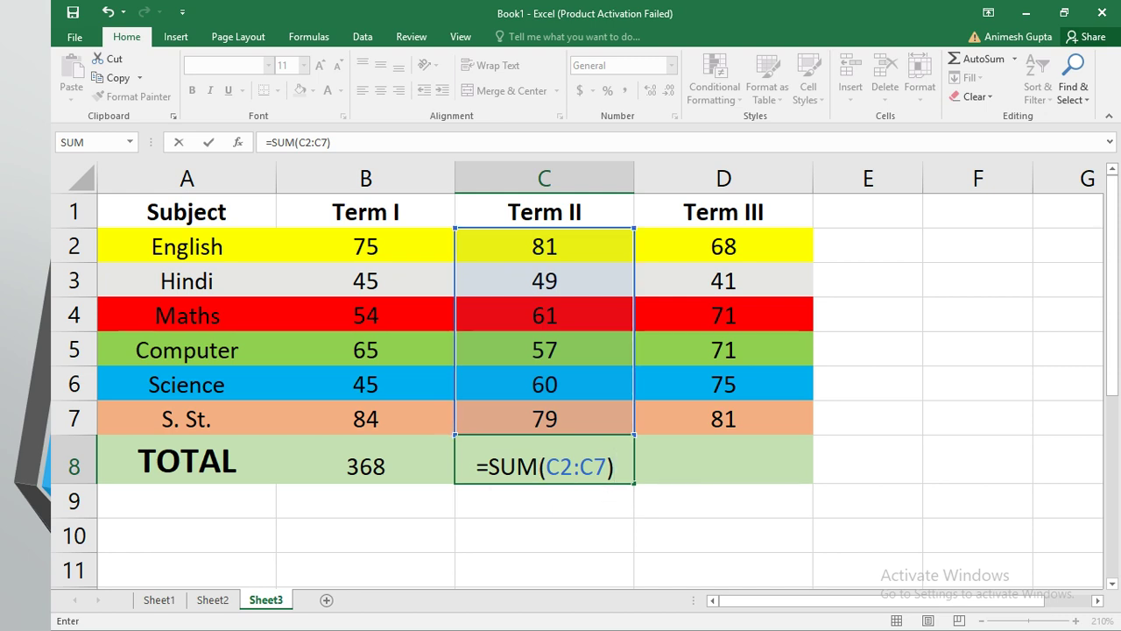
key("ctrl+Return")
key("Return")
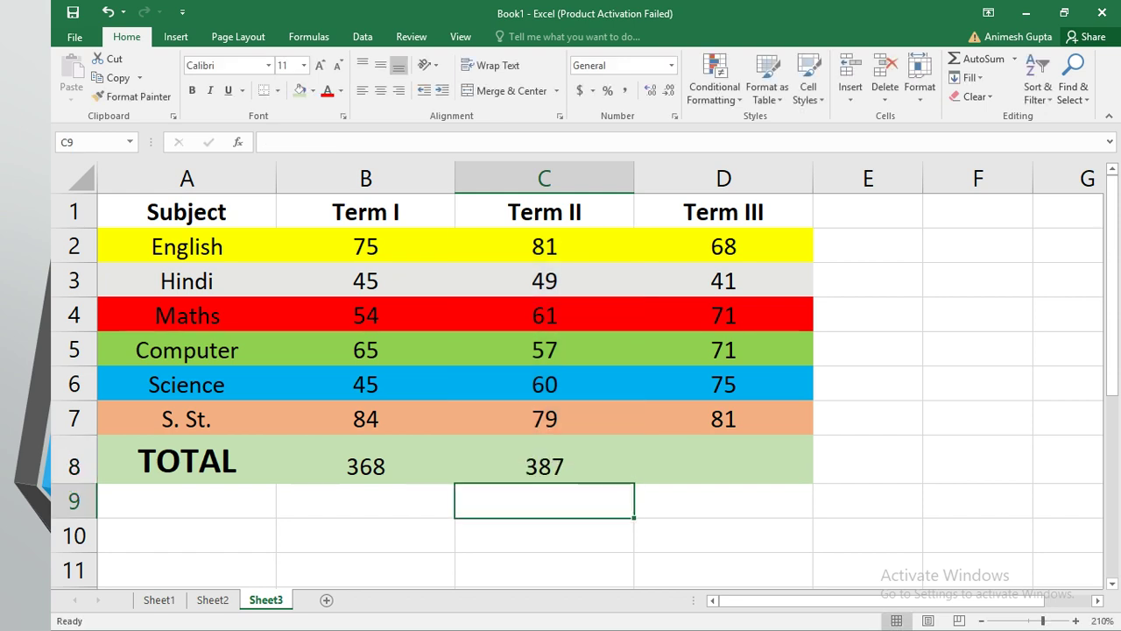
- Total the Term III marks in D8 with the range formula =SUM(D2:D7)
left_click(723, 460)
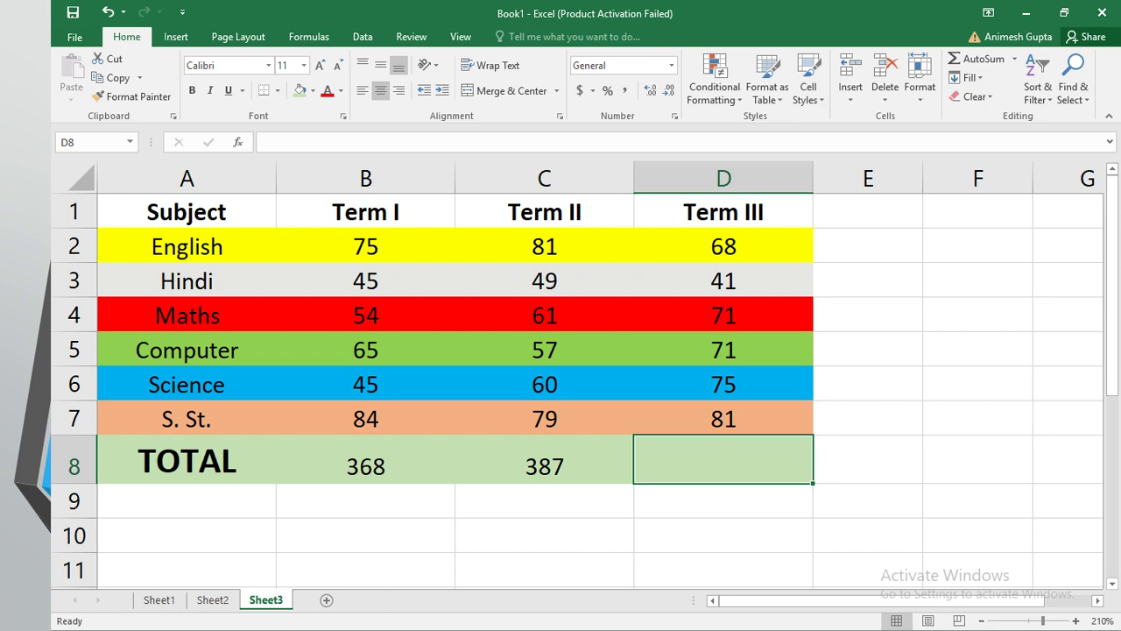
type("=SUM")
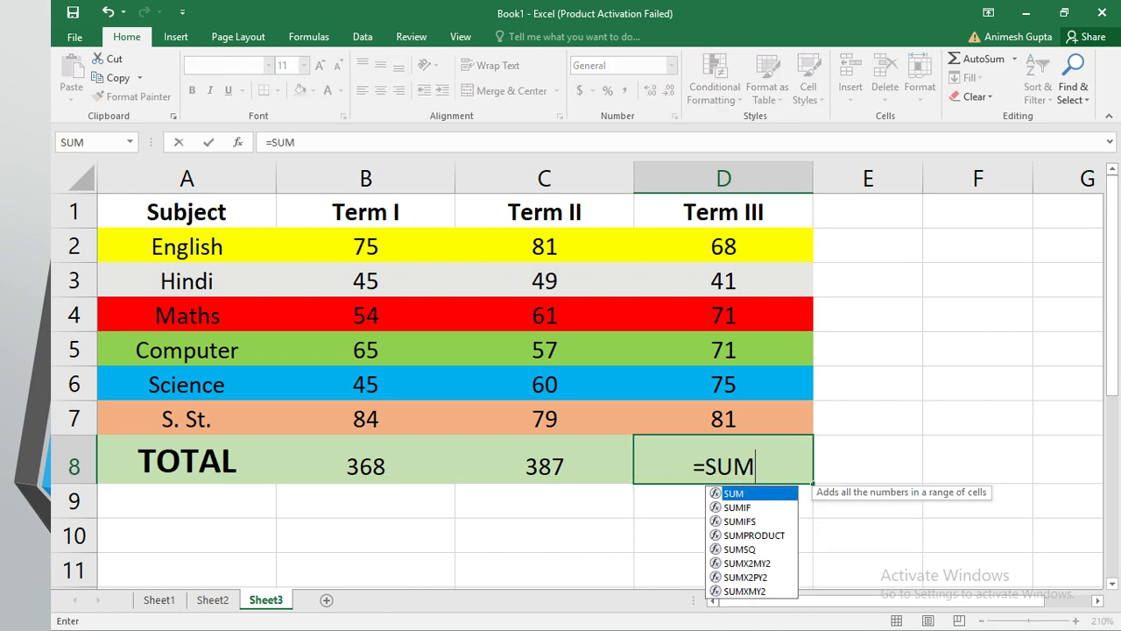
type("(")
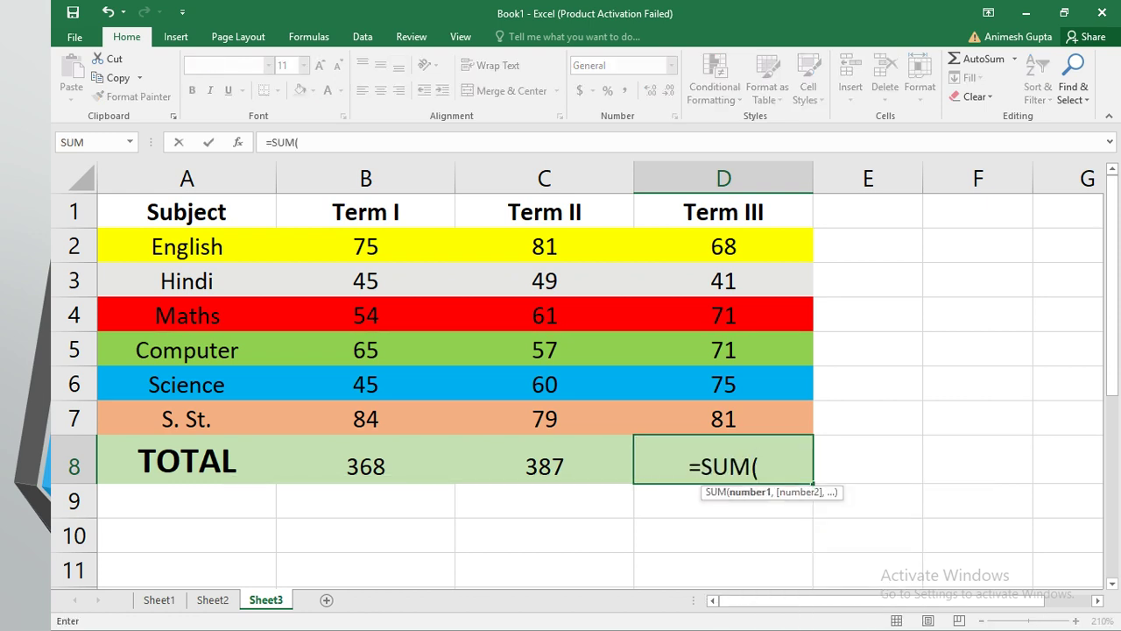
type("2")
key("BackSpace")
type("D2:")
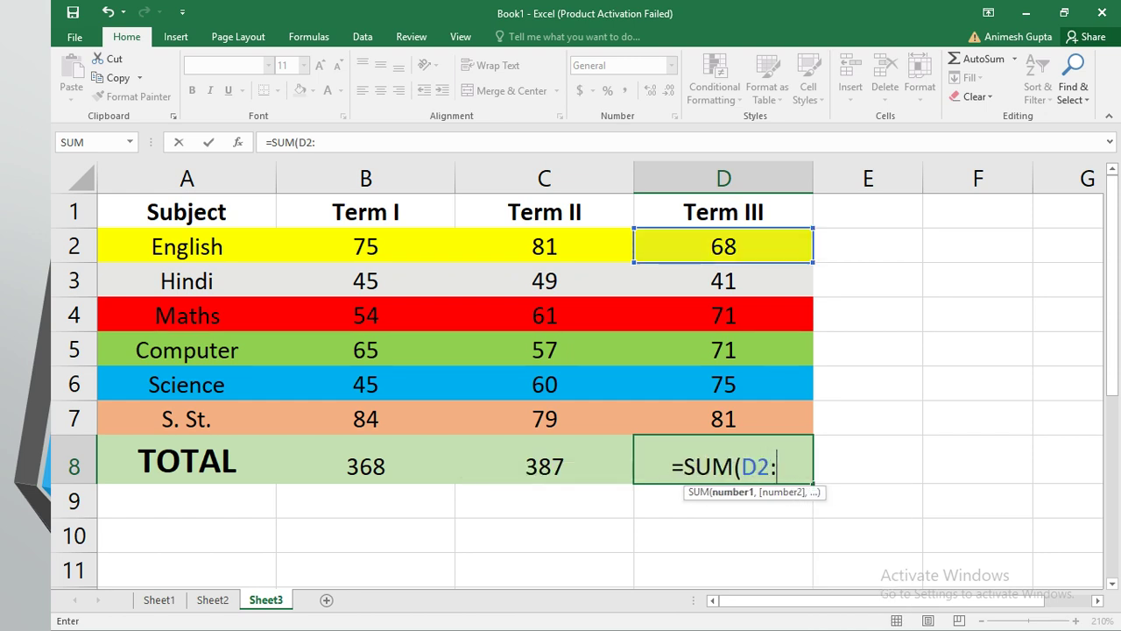
type("D7)")
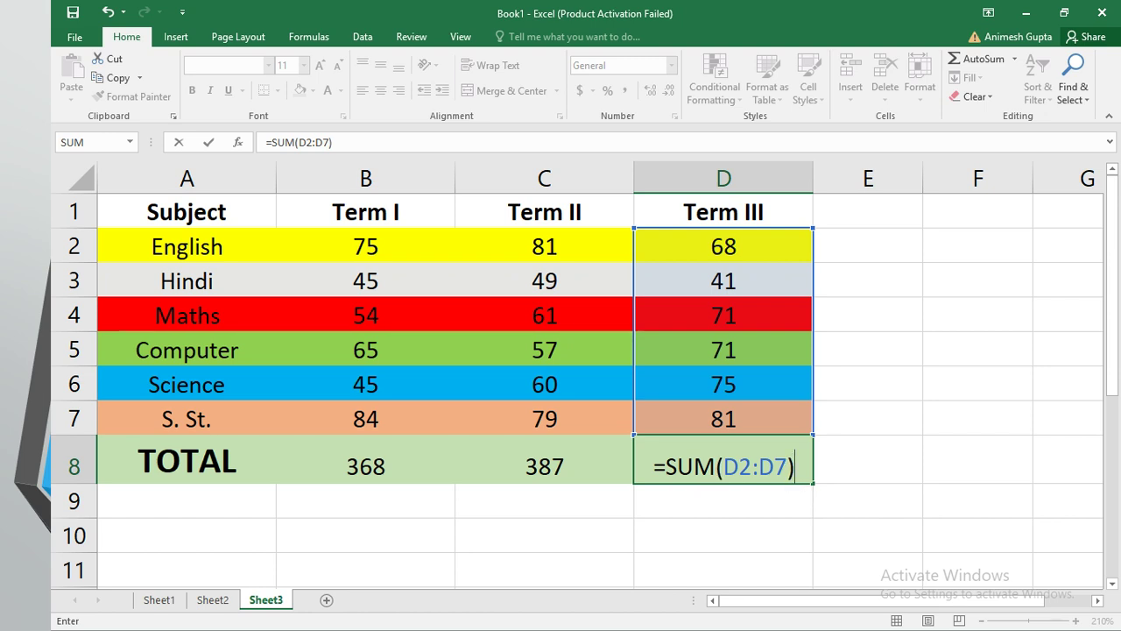
key("Return")
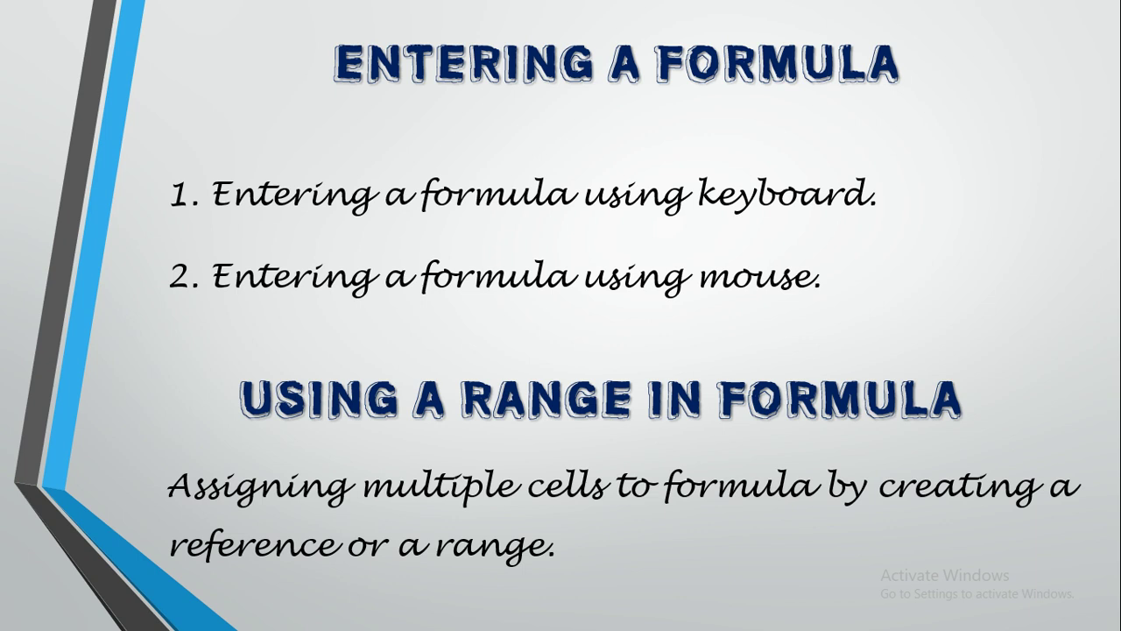
key("Right")
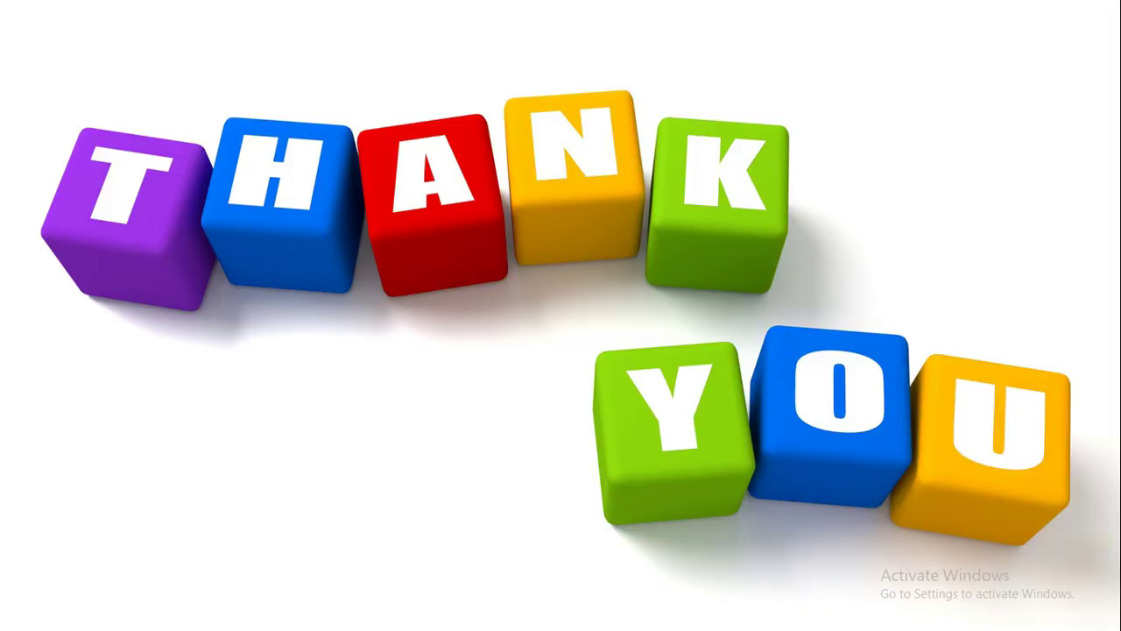